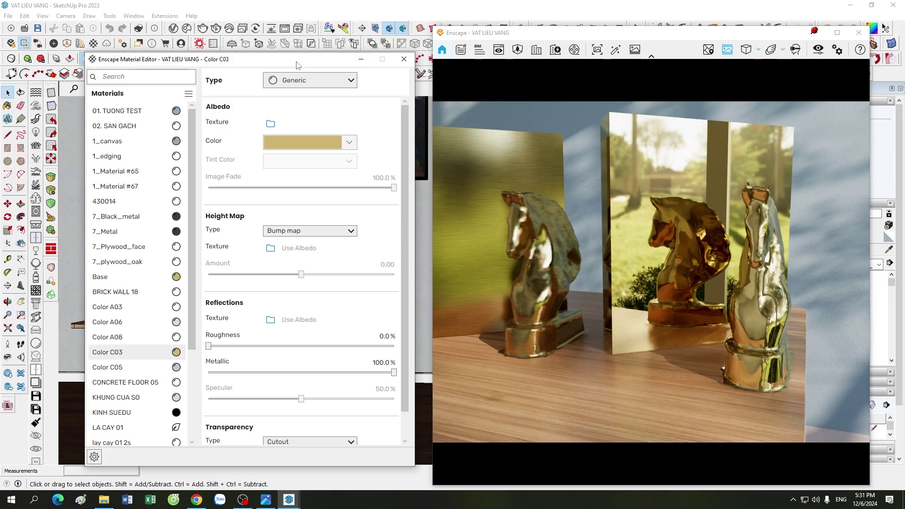
Step: Minimize the Material Editor and switch the render to another saved scene view
left_click(361, 59)
left_click(574, 276)
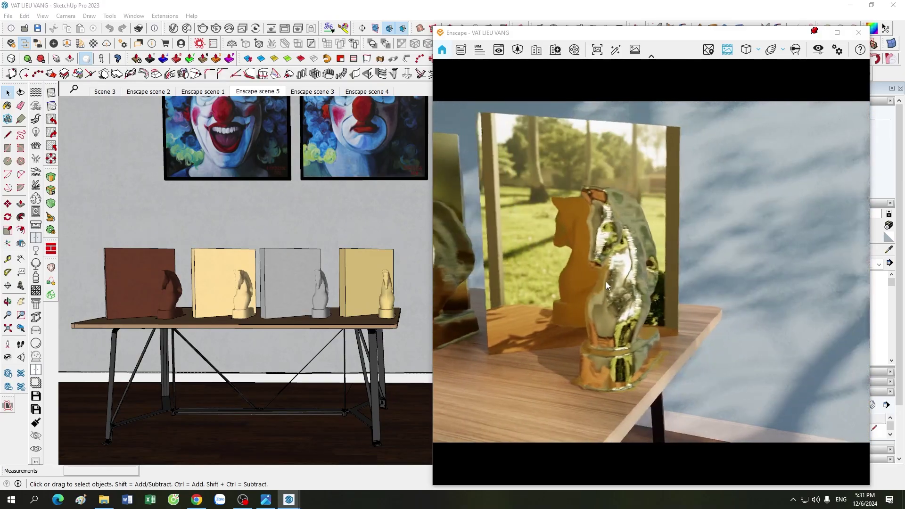
Step: Fly the Enscape camera close to a horse figurine and above the table, then reopen Tune Materials
left_click(539, 254)
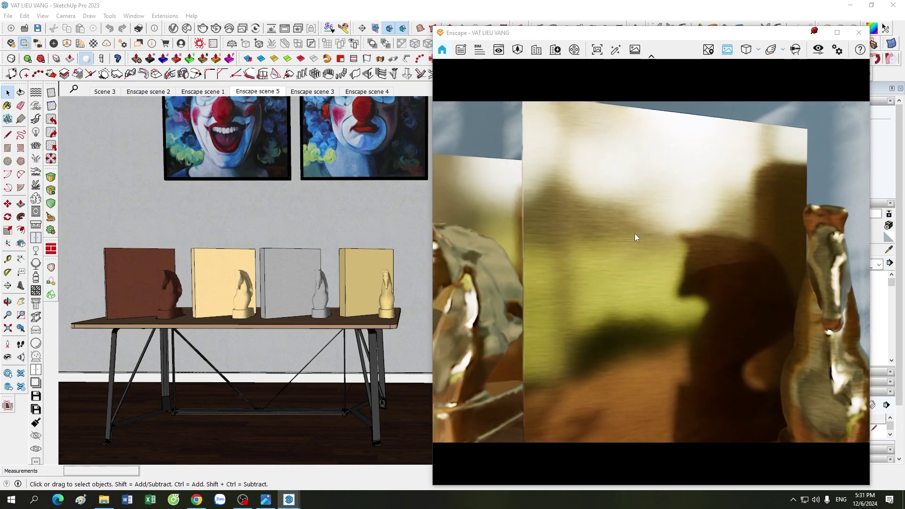
scroll(635, 234, "down", 3)
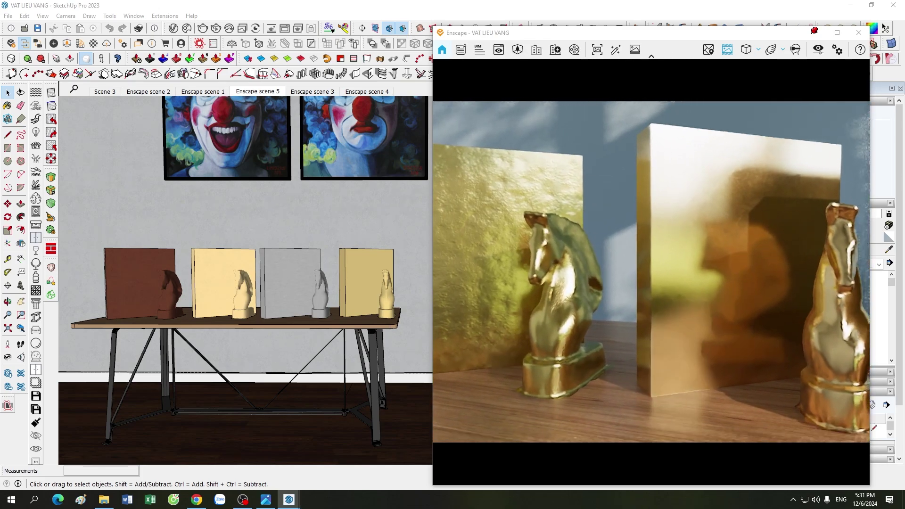
scroll(720, 287, "up", 3)
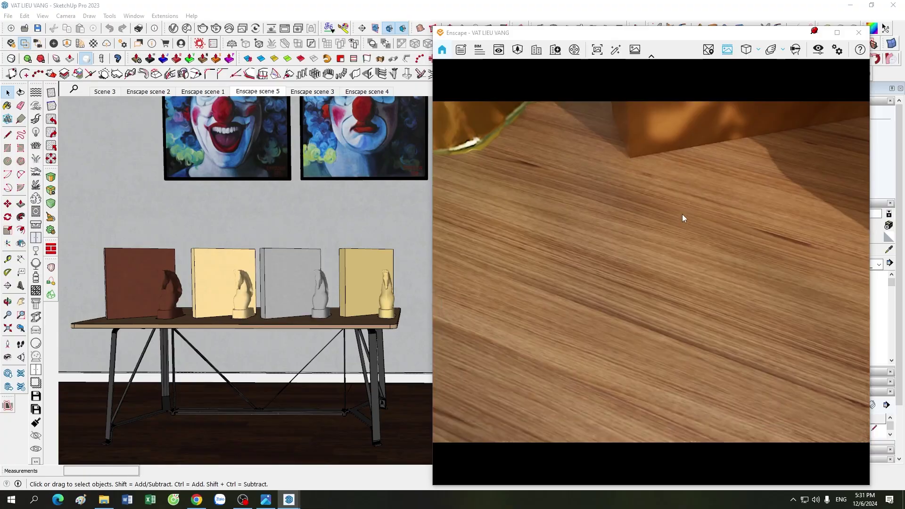
scroll(682, 214, "down", 3)
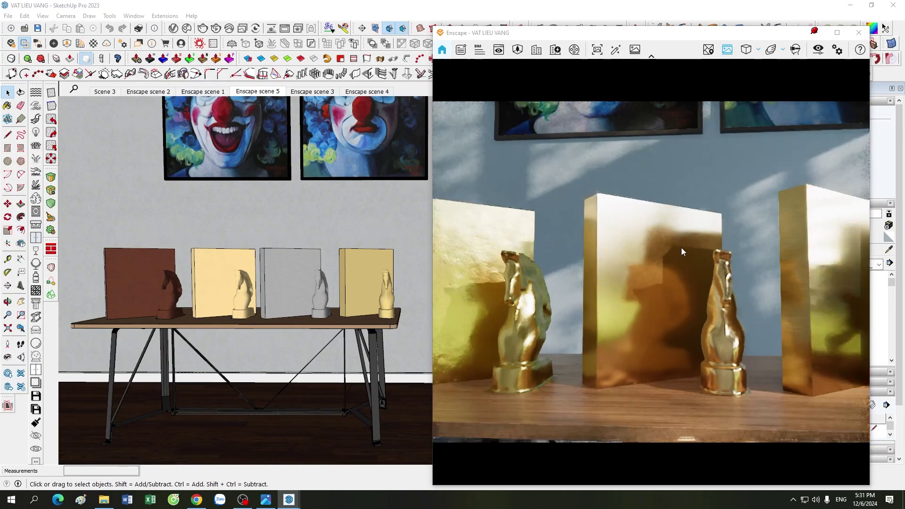
scroll(680, 248, "up", 3)
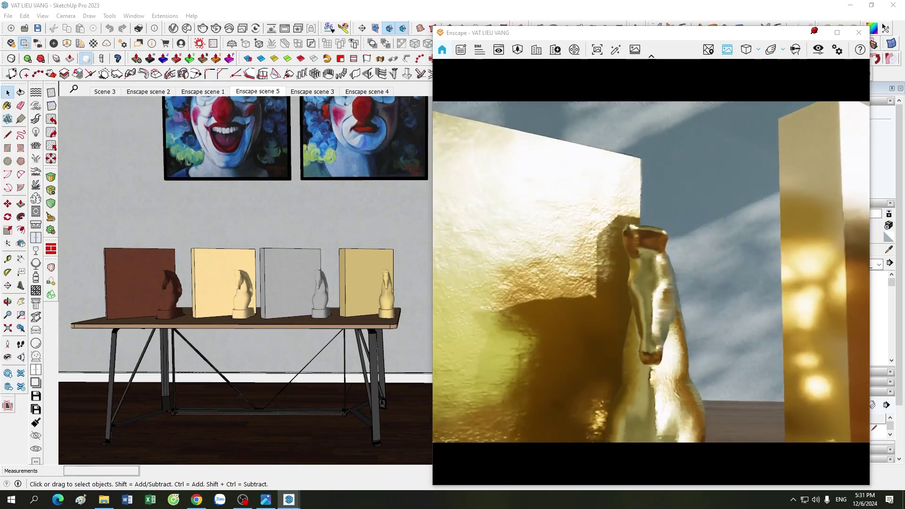
scroll(586, 297, "down", 3)
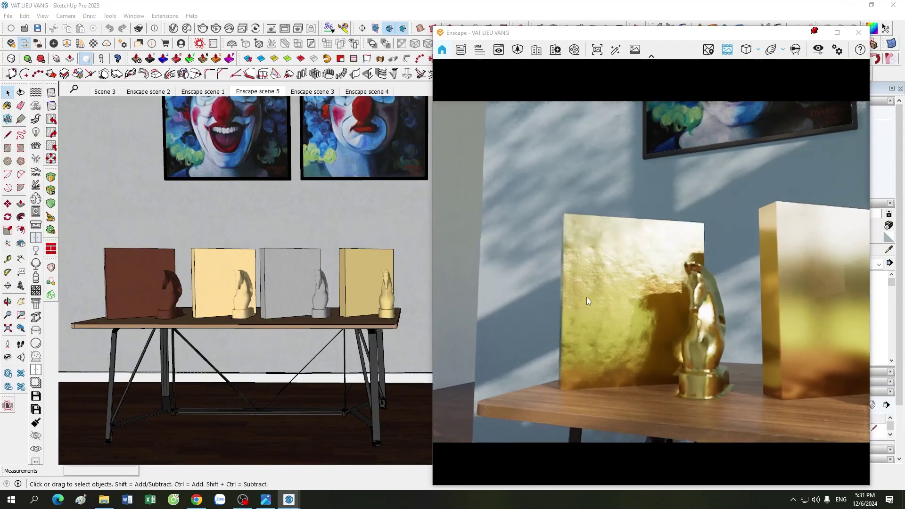
scroll(586, 297, "down", 3)
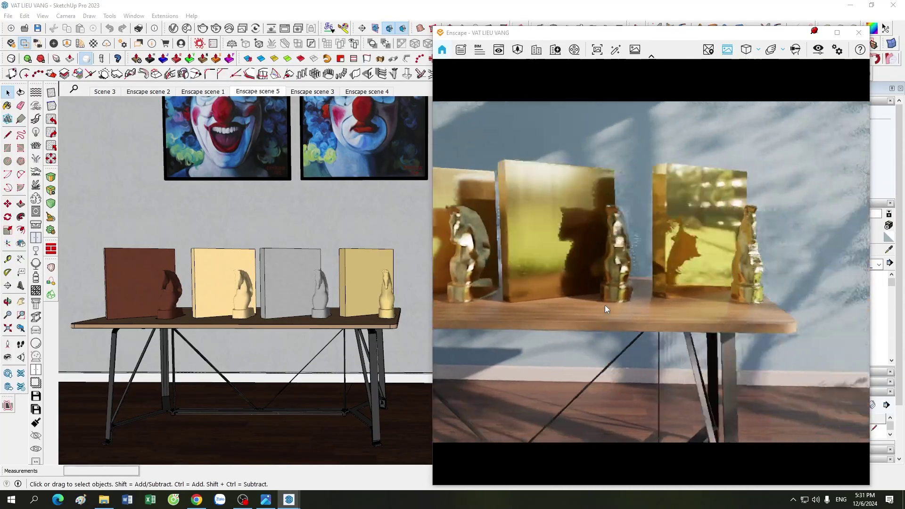
key("e")
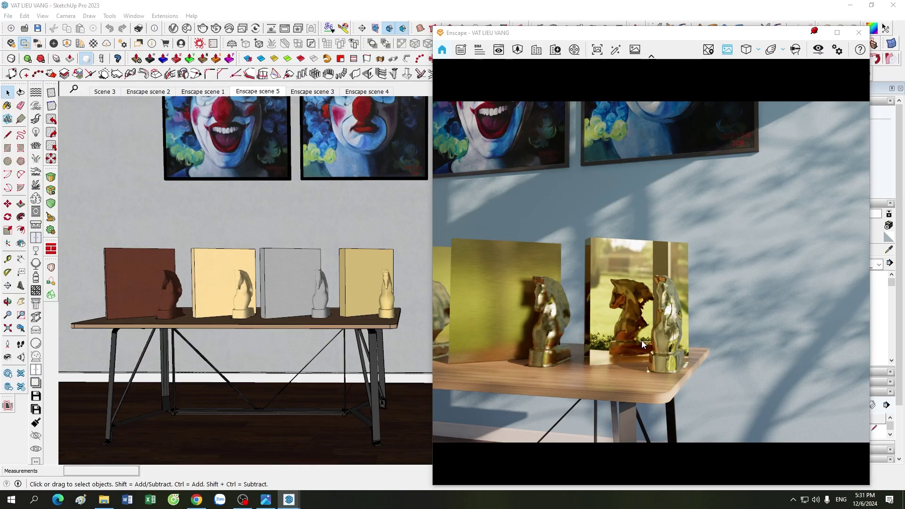
left_click(95, 45)
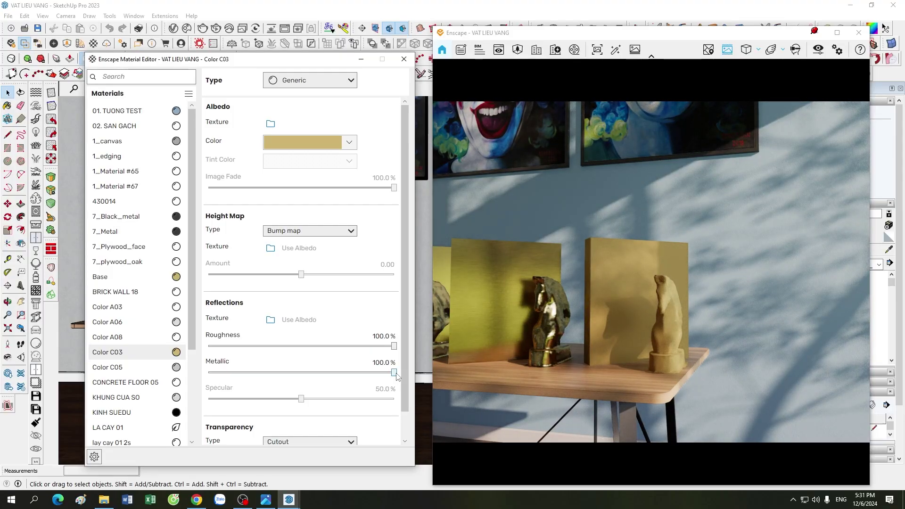
Step: Test a matte version of Color C03: Metallic 0%, white albedo, Roughness 90%
left_click_drag(394, 372, 209, 372)
left_click(301, 142)
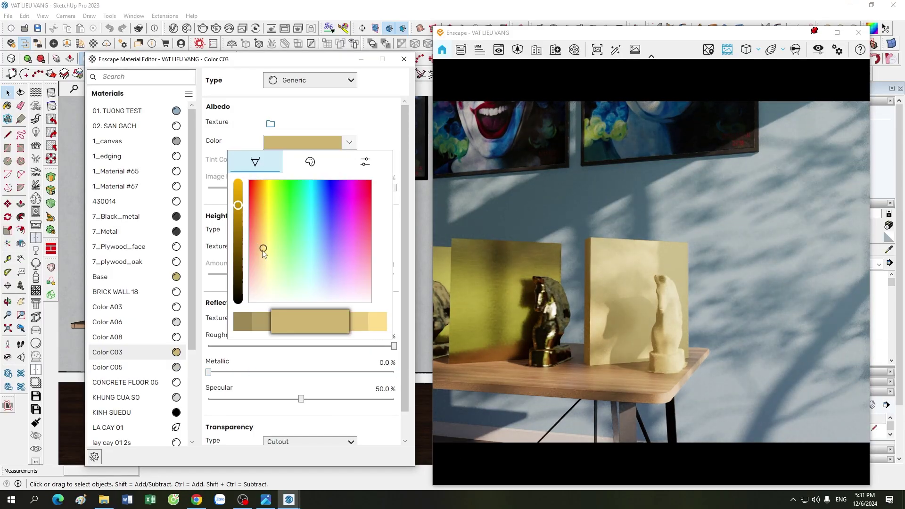
left_click_drag(263, 248, 248, 304)
left_click(338, 341)
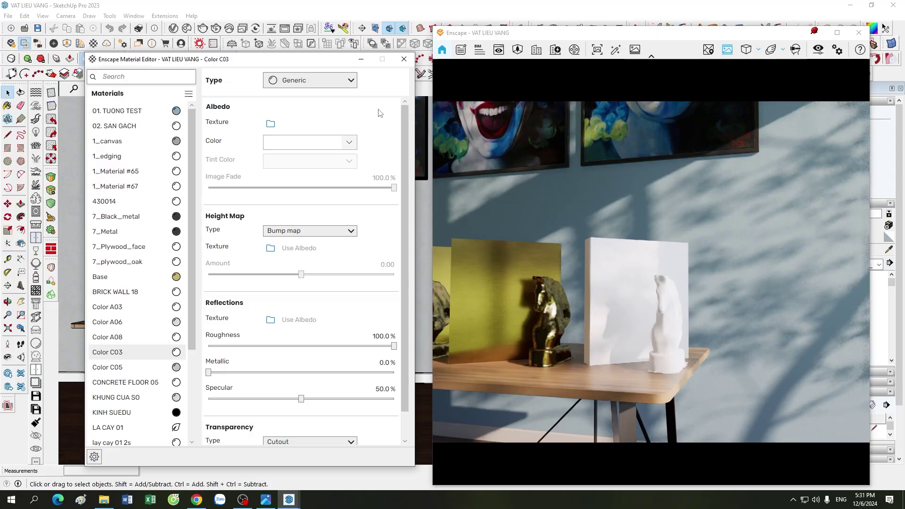
type("90")
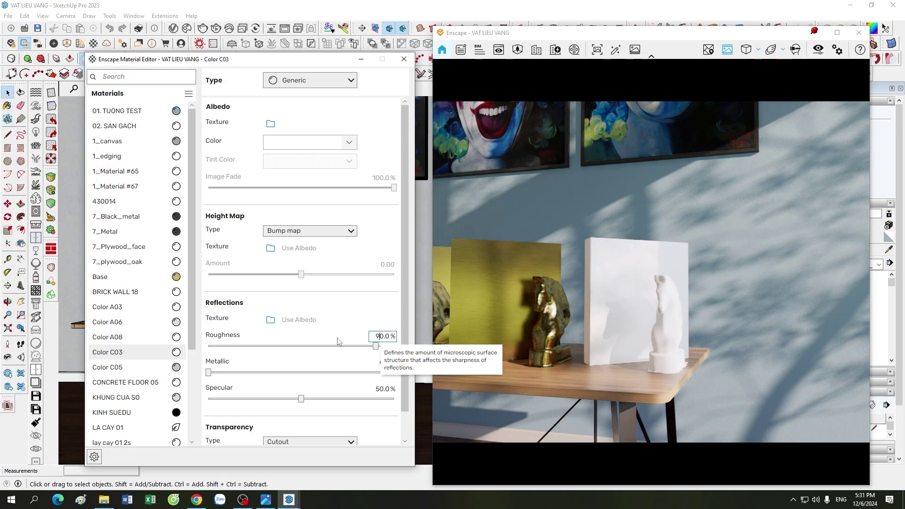
key("Return")
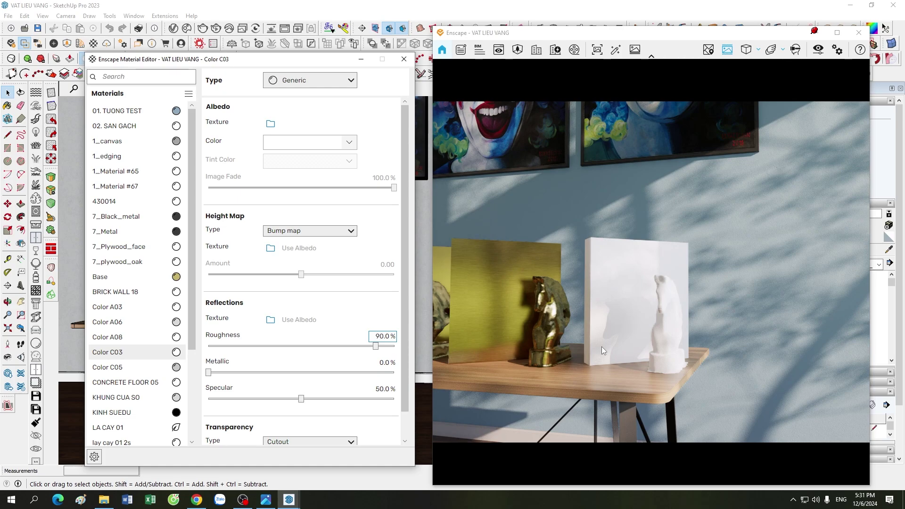
Step: Set the albedo to a cream darkened toward gold and make the surface perfectly smooth
left_click(349, 143)
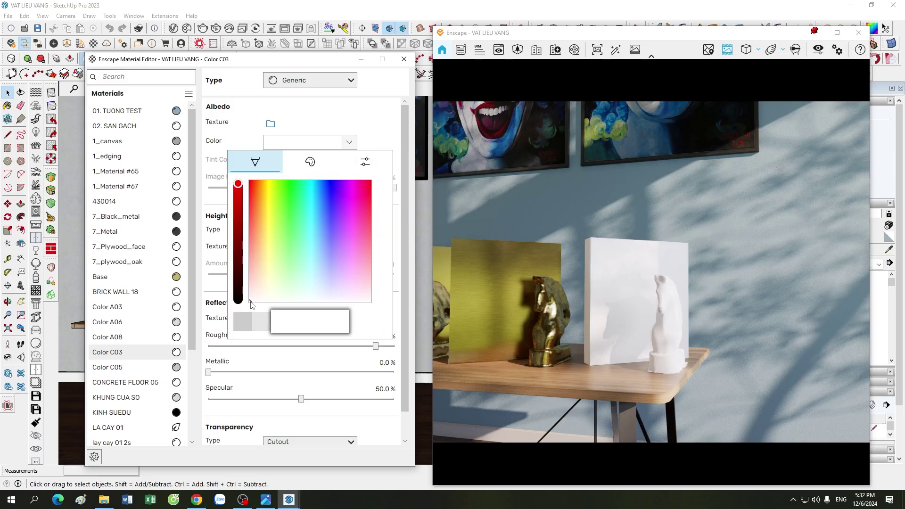
left_click_drag(253, 301, 264, 258)
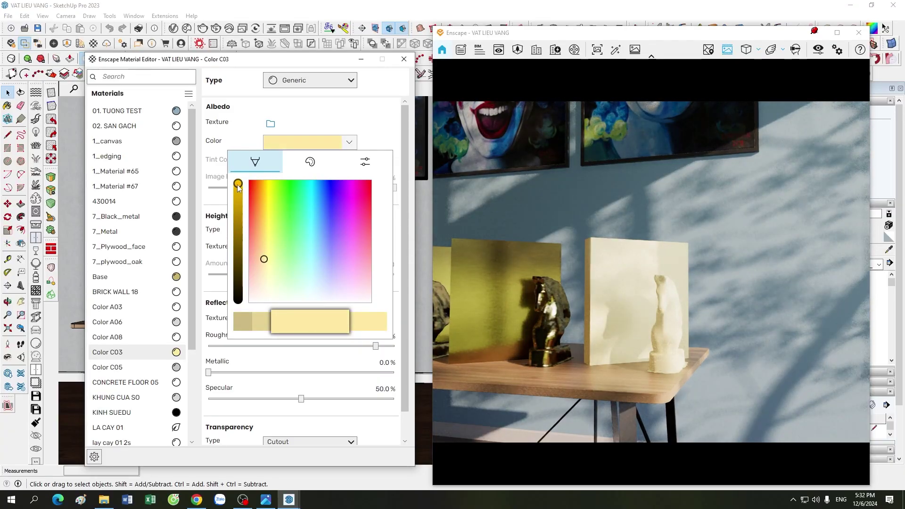
left_click_drag(238, 184, 239, 206)
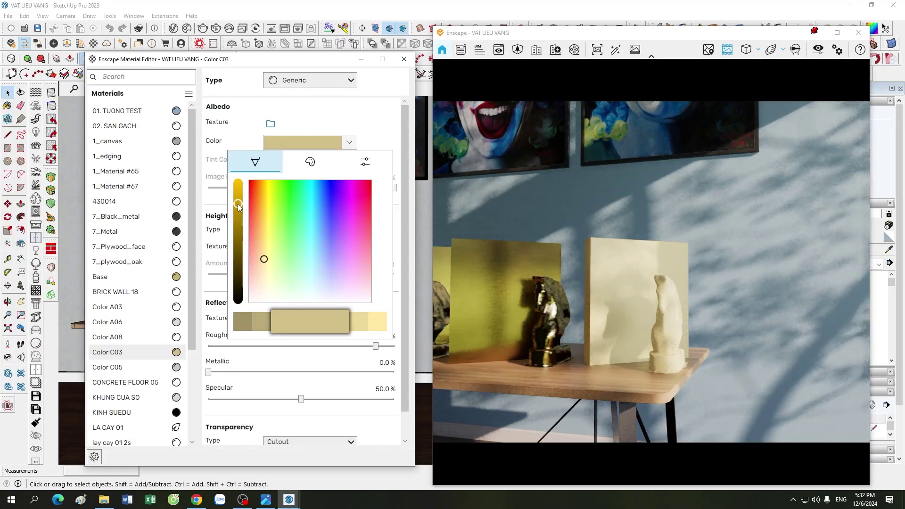
left_click(383, 137)
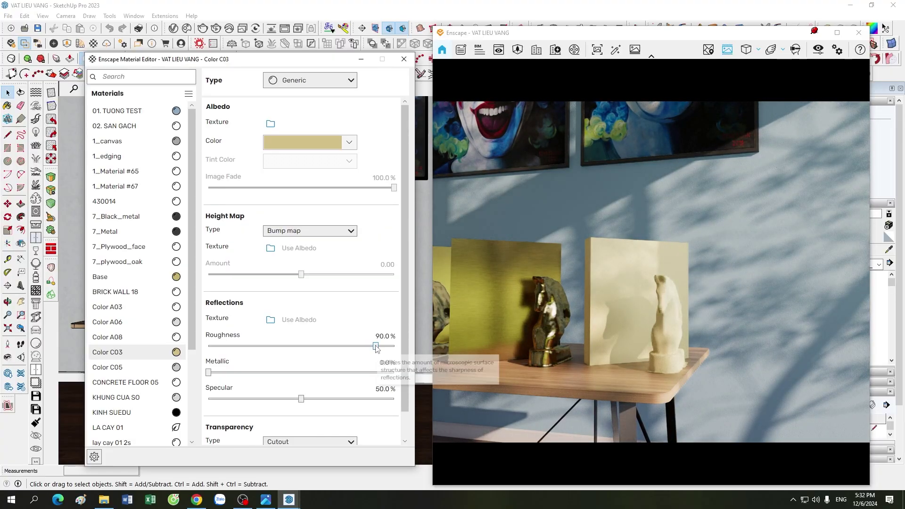
left_click_drag(206, 355, 394, 372)
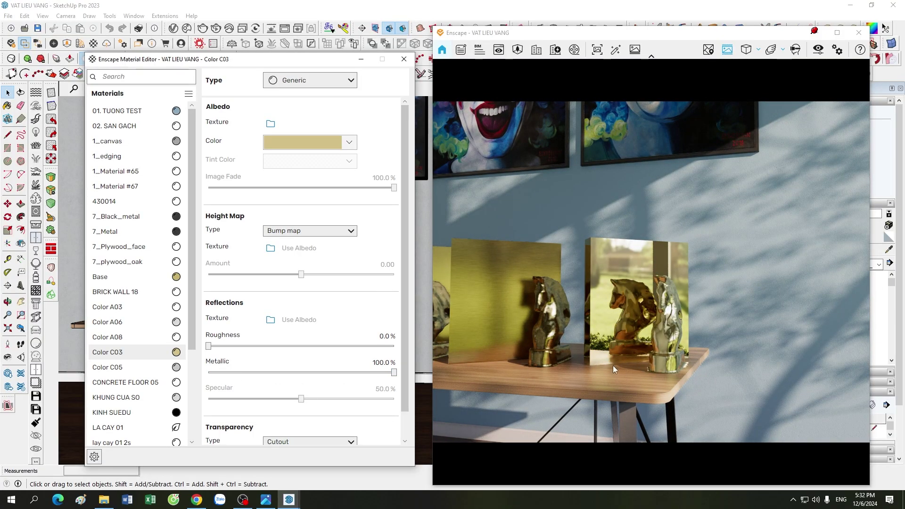
Step: Retune Color C03's albedo toward a slightly yellower, pale gold tint
scroll(650, 334, "up", 5)
scroll(658, 383, "down", 5)
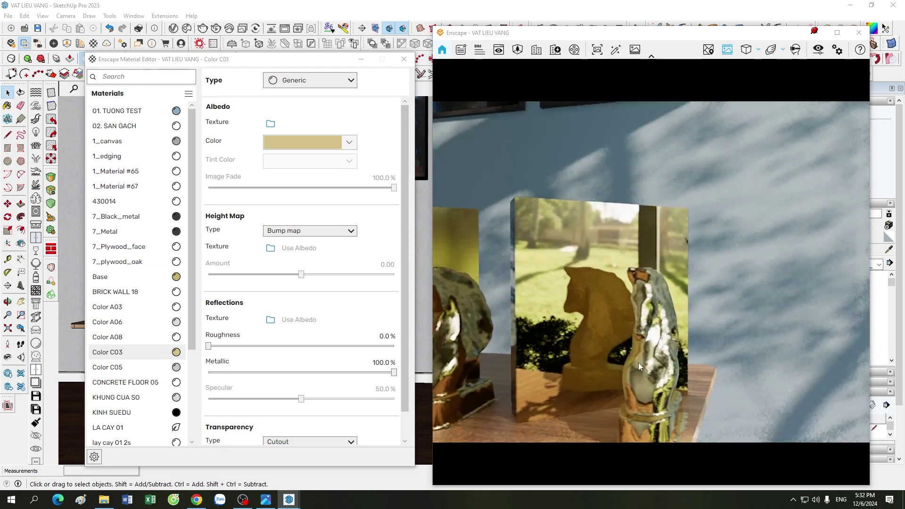
left_click(349, 142)
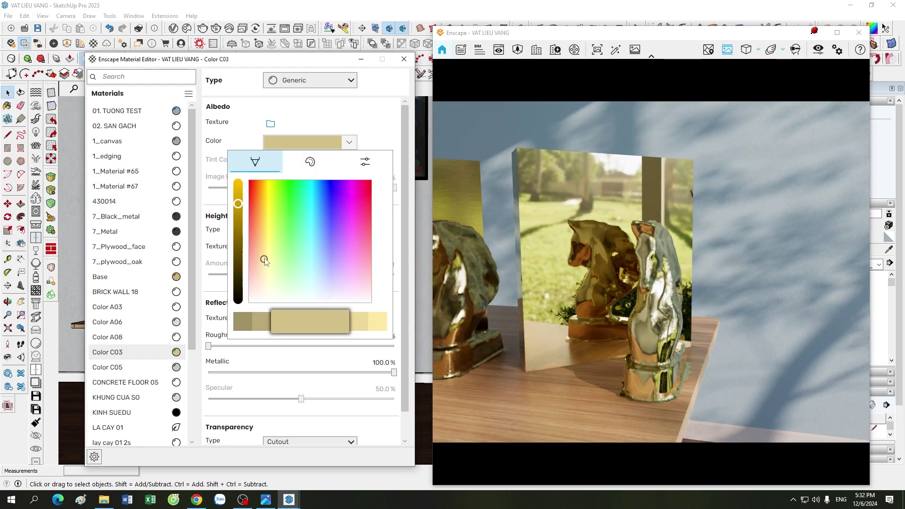
left_click_drag(264, 260, 265, 251)
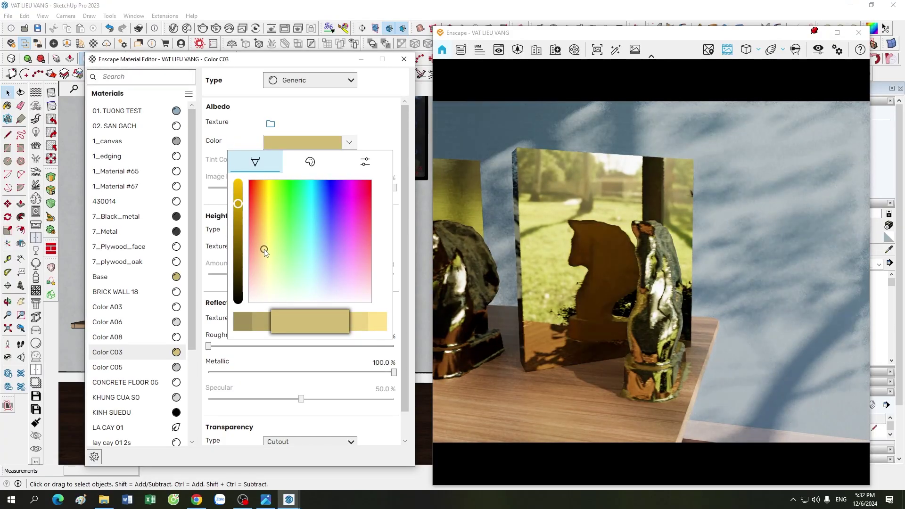
left_click_drag(238, 205, 239, 203)
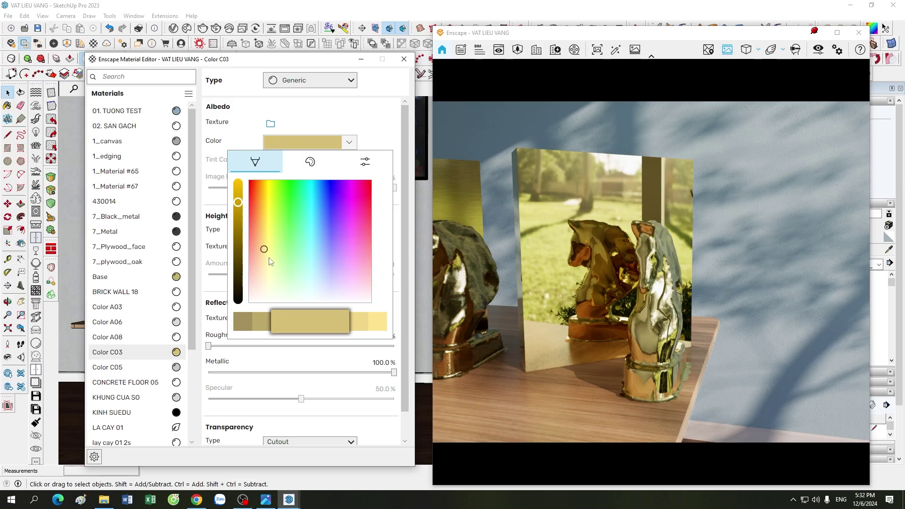
left_click(264, 250)
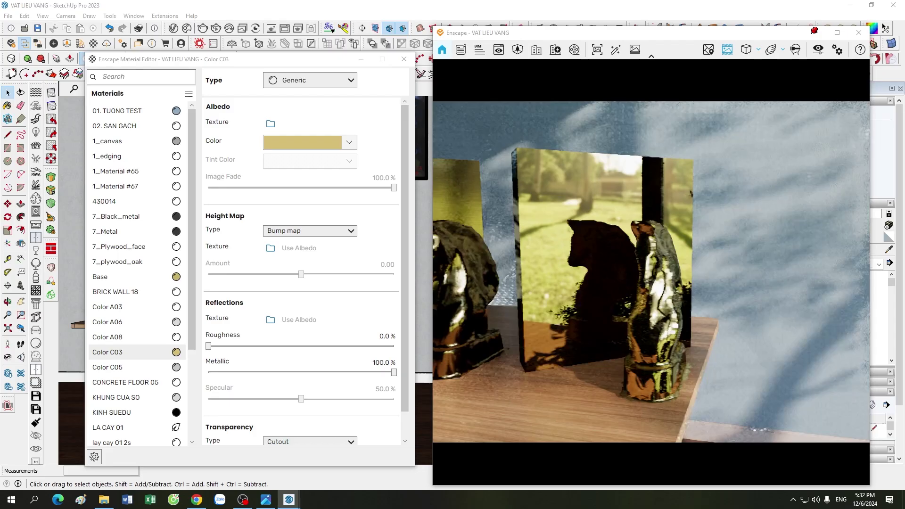
Step: Move the render camera closer and orbit around the gold horses
left_click_drag(643, 319, 615, 336)
scroll(615, 335, "down", 5)
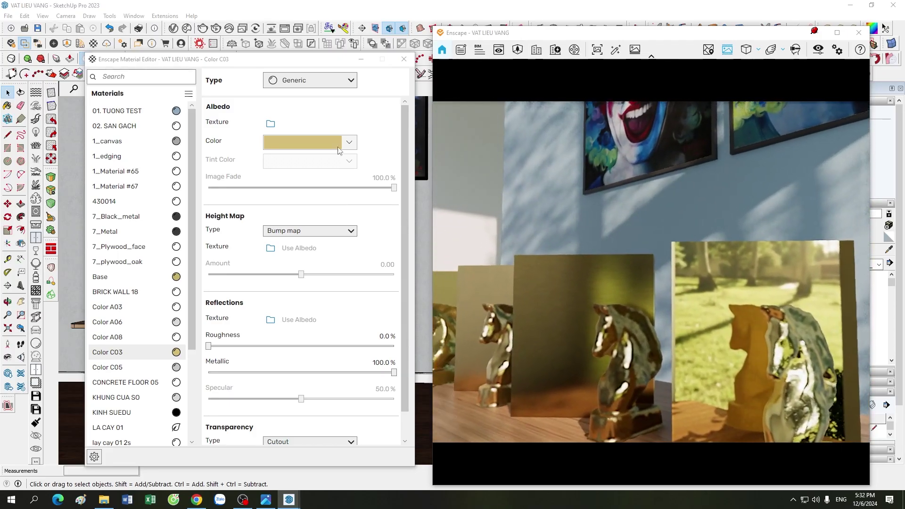
left_click(301, 142)
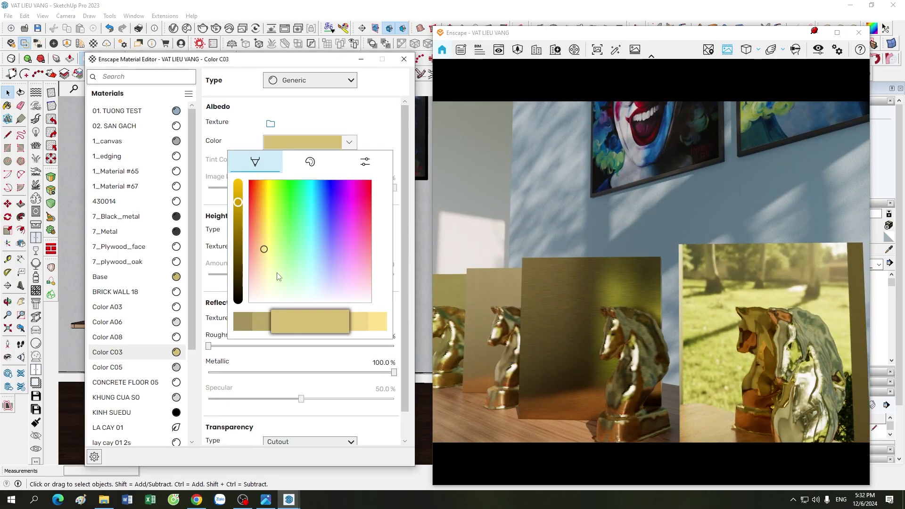
left_click_drag(607, 364, 639, 355)
scroll(638, 355, "down", 3)
scroll(638, 355, "up", 3)
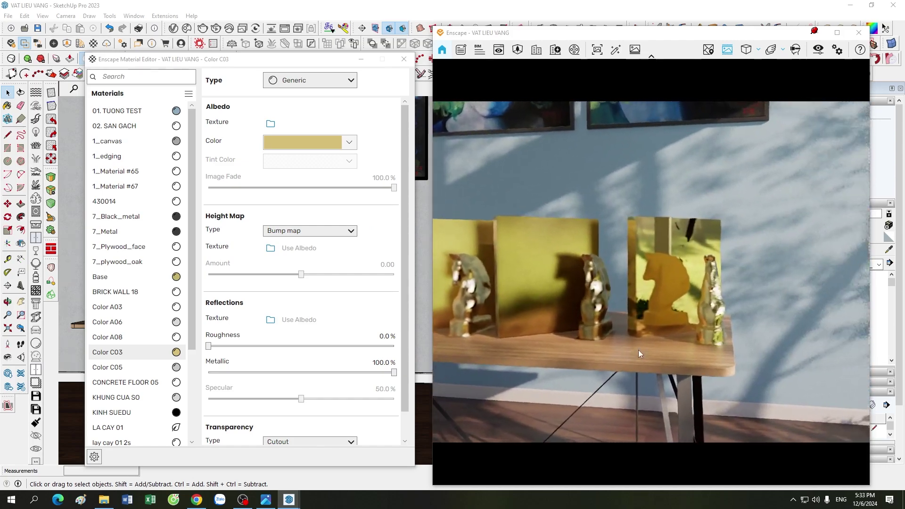
scroll(638, 350, "up", 3)
scroll(638, 349, "up", 3)
mouse_move(638, 349)
left_mouse_down()
mouse_move(613, 350)
mouse_move(641, 349)
left_mouse_up()
scroll(613, 349, "down", 5)
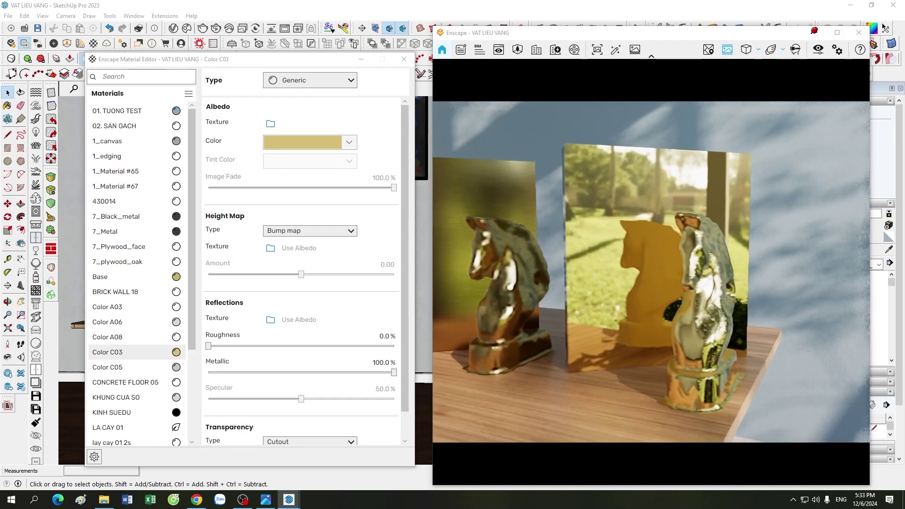
scroll(640, 349, "up", 2)
Step: Accept the pale gold albedo colour and look around the gold horses
left_click(307, 141)
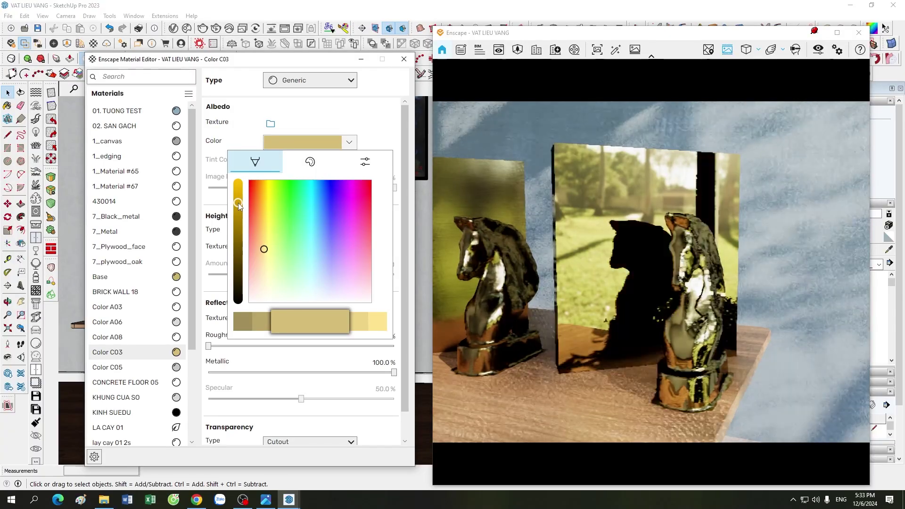
left_click(672, 301)
left_click_drag(672, 302, 589, 321)
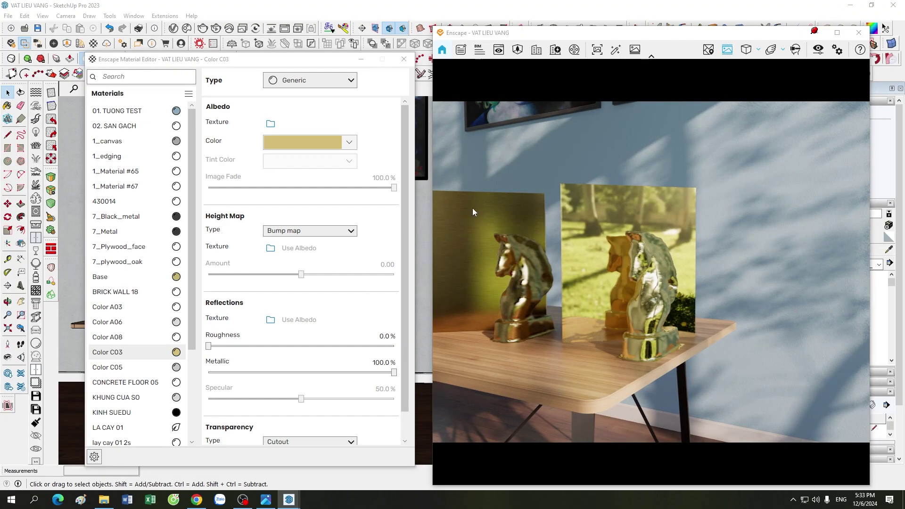
Step: Make the Color C03 gold paler and shift it toward olive yellow
left_click(349, 143)
left_click(413, 331)
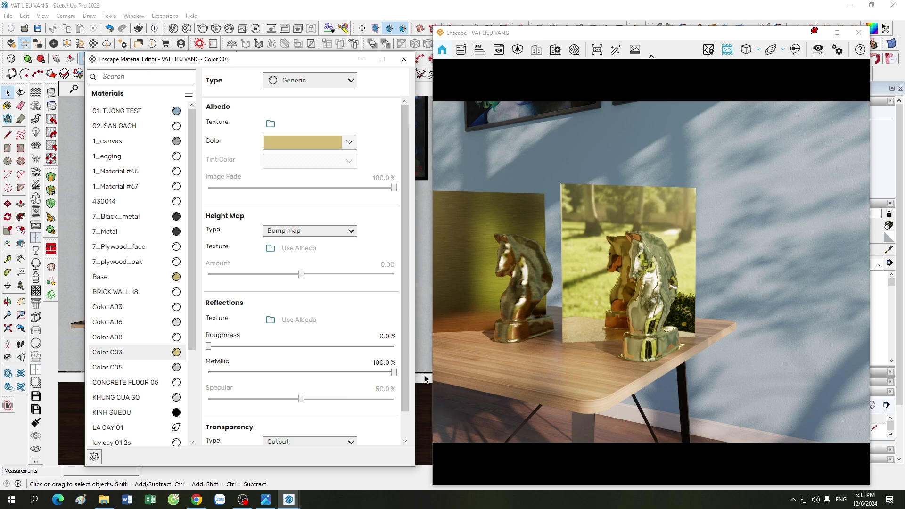
left_click(348, 142)
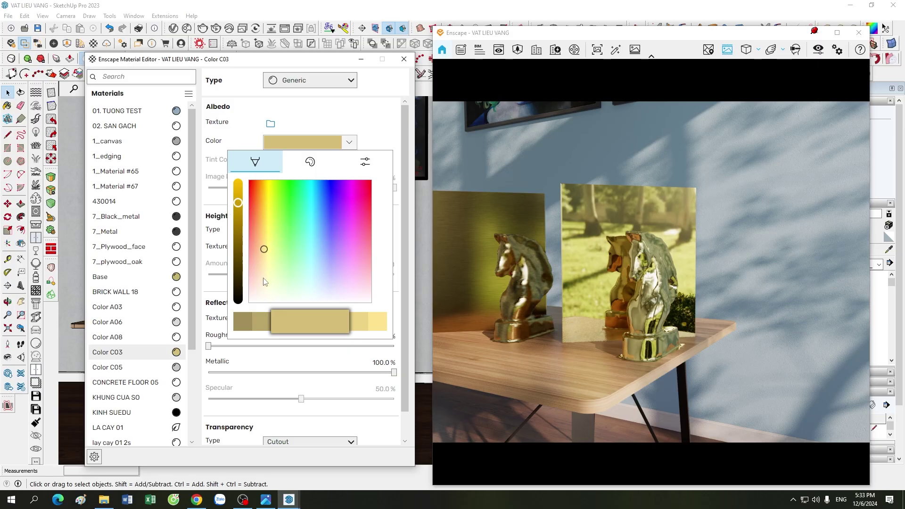
mouse_move(264, 250)
left_mouse_down()
mouse_move(266, 274)
mouse_move(264, 251)
left_mouse_up()
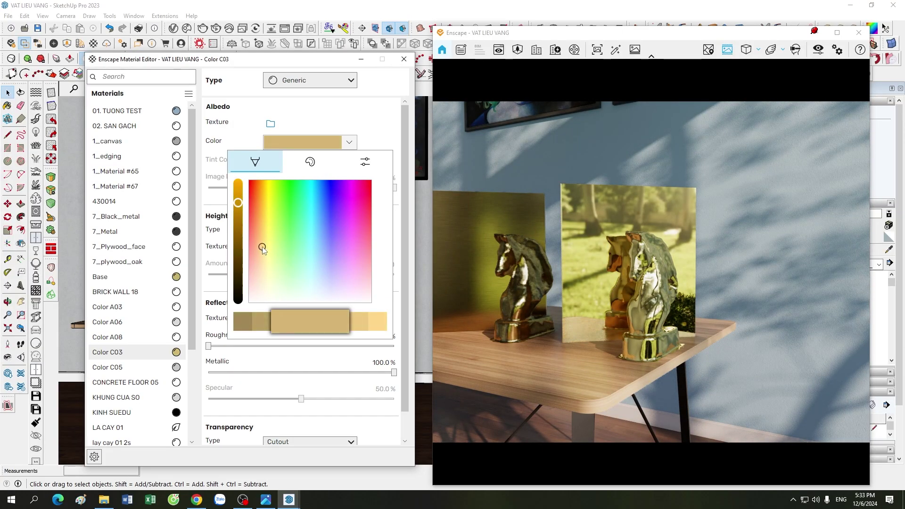
left_click_drag(263, 250, 266, 251)
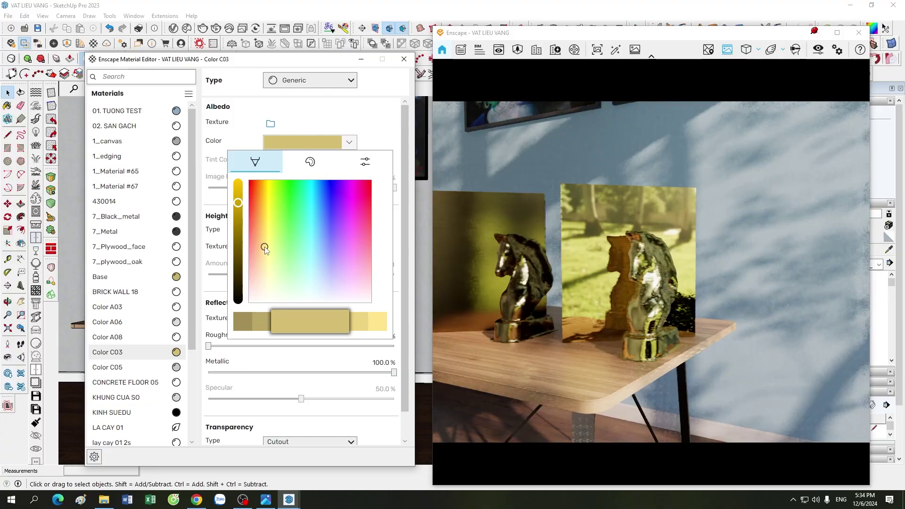
Step: View the right-hand gold horse close up, then enrich the albedo to a richer gold
left_click_drag(650, 283, 699, 289)
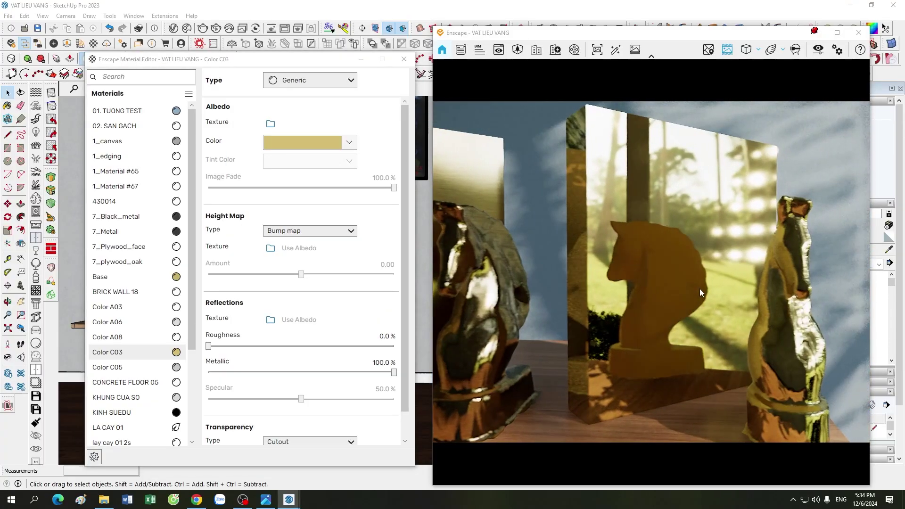
scroll(699, 288, "down", 5)
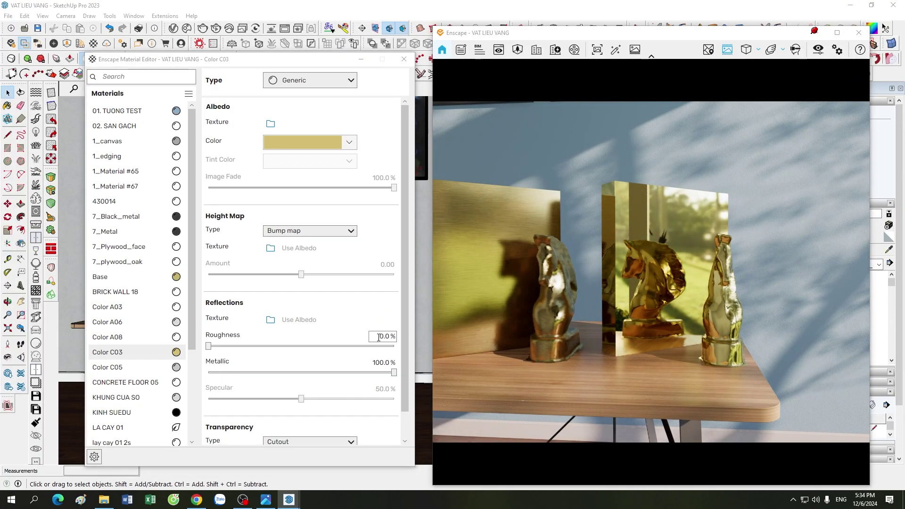
mouse_move(382, 335)
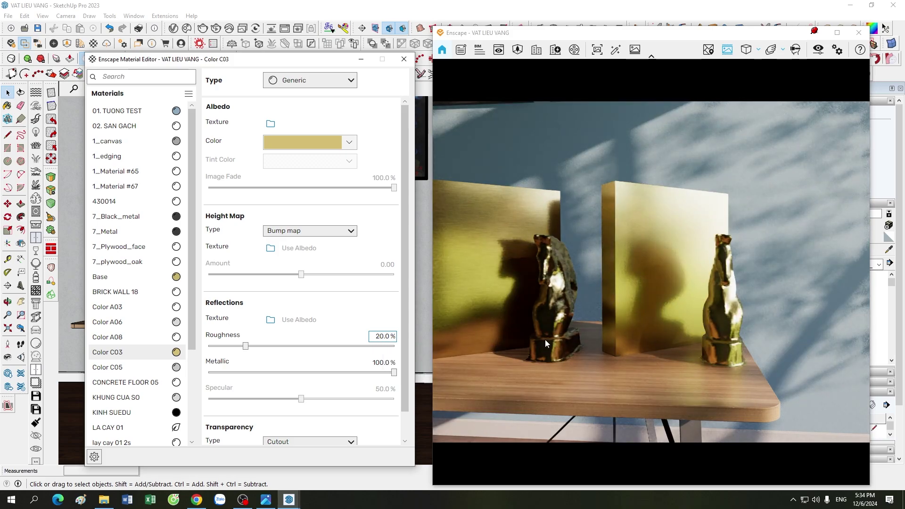
left_click_drag(677, 330, 635, 340)
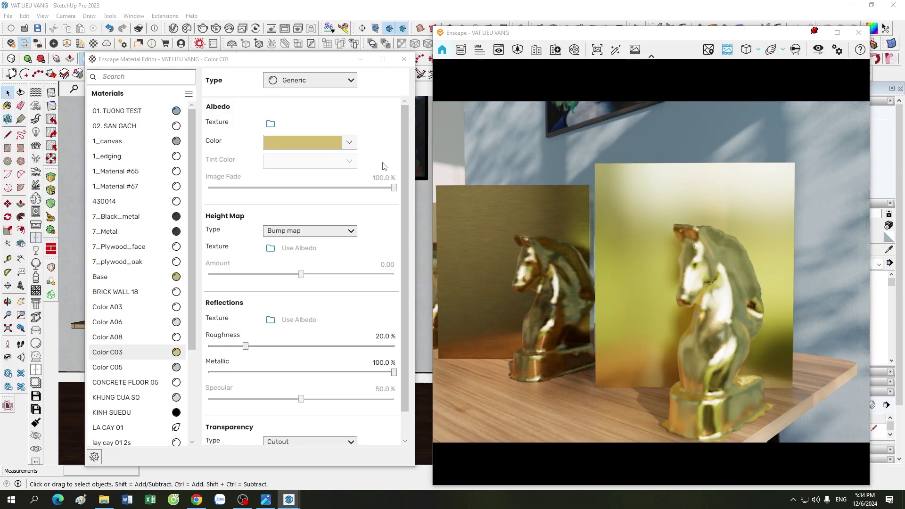
left_click(347, 148)
left_click(265, 244)
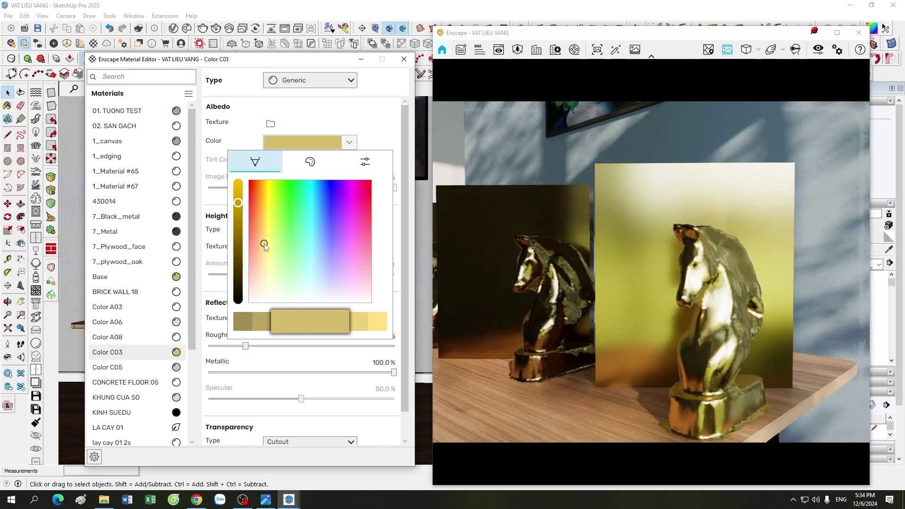
left_click(390, 127)
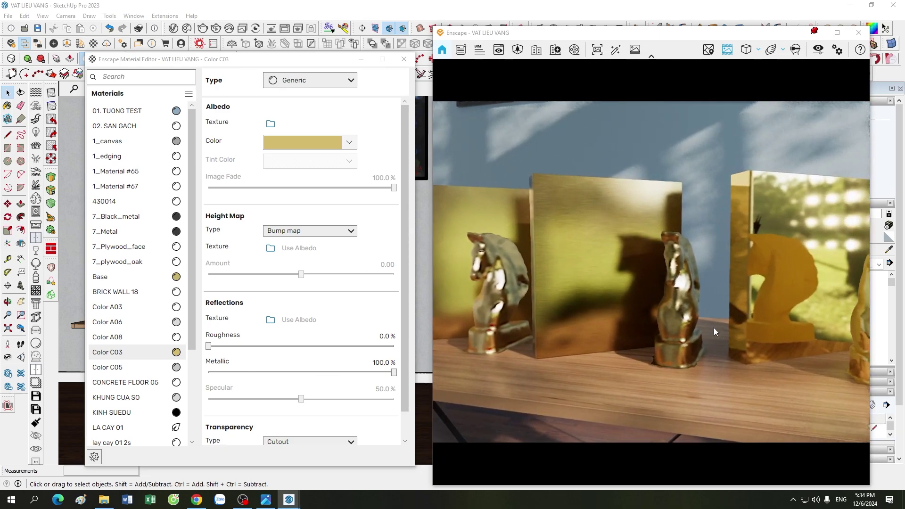
Step: Hide the editor, zoom the view, and bring up Color A08's material settings
left_click(360, 62)
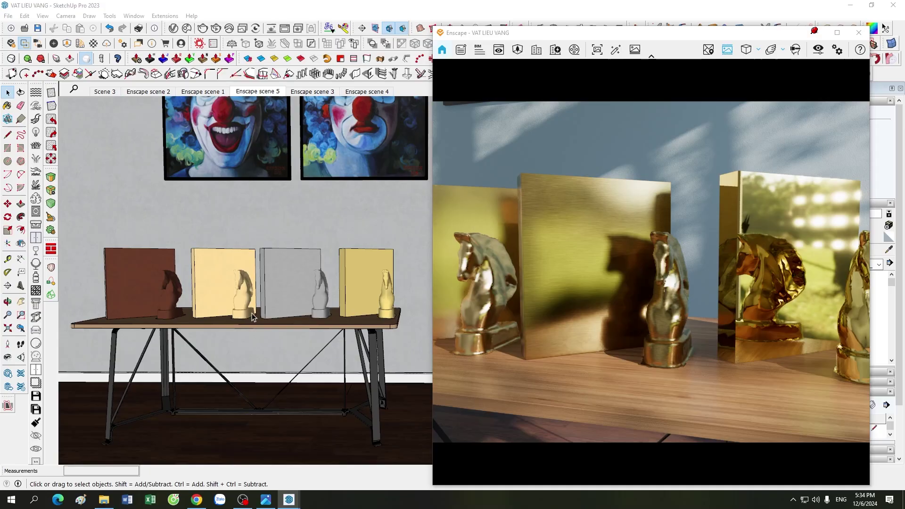
scroll(260, 273, "up", 2)
scroll(260, 273, "up", 2)
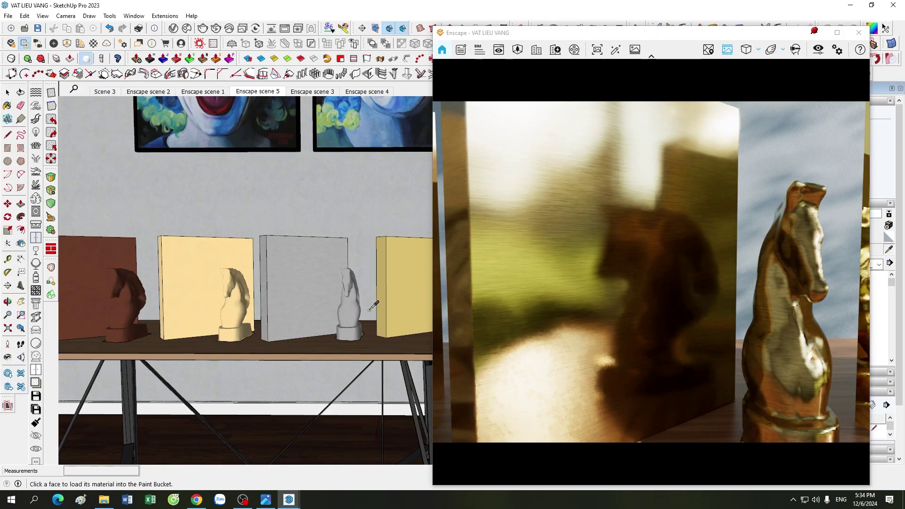
left_click(329, 28)
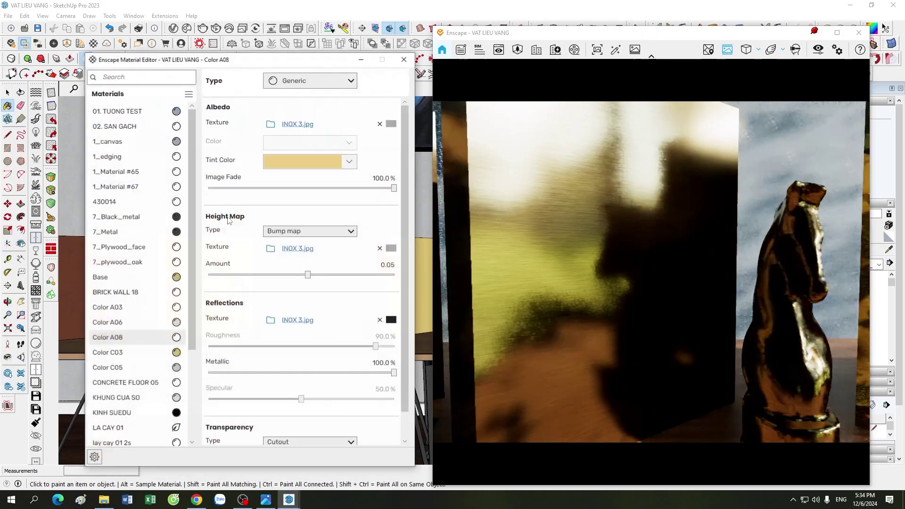
Step: Give Color A08 a white tint, Use Albedo for height map and reflections, and Metallic 0%
left_click(349, 160)
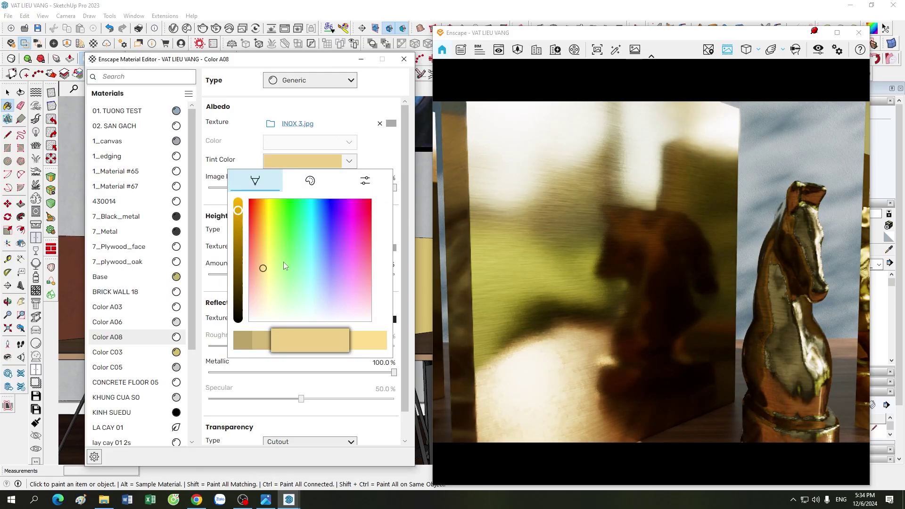
left_click_drag(263, 270, 257, 320)
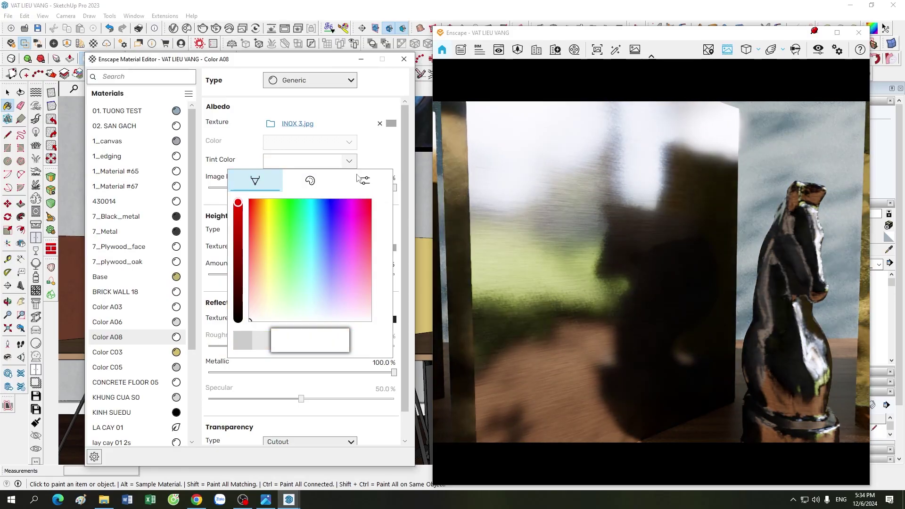
left_click(359, 154)
left_click(380, 248)
left_click(379, 320)
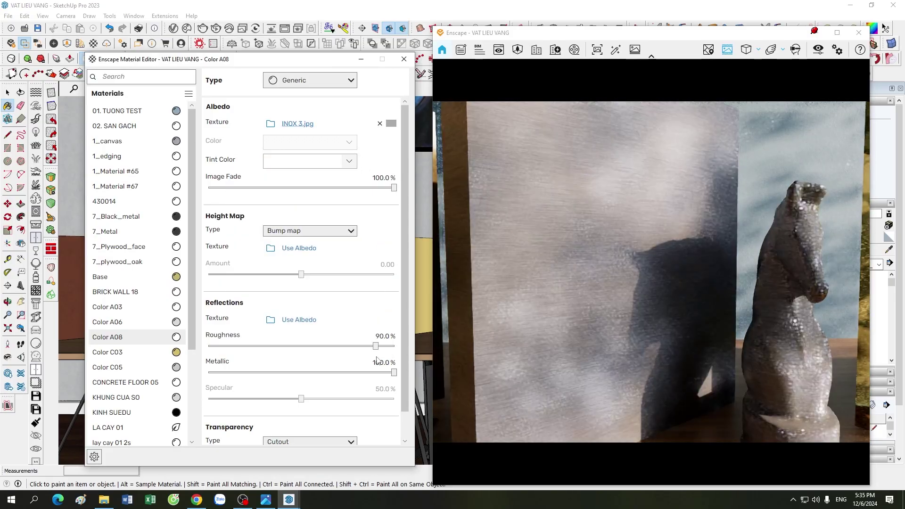
left_click_drag(394, 372, 209, 372)
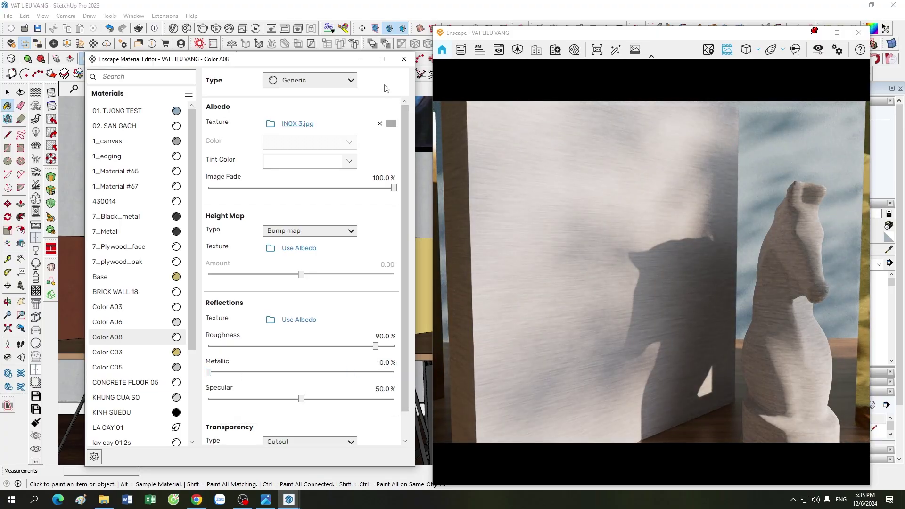
left_click(361, 59)
key("space")
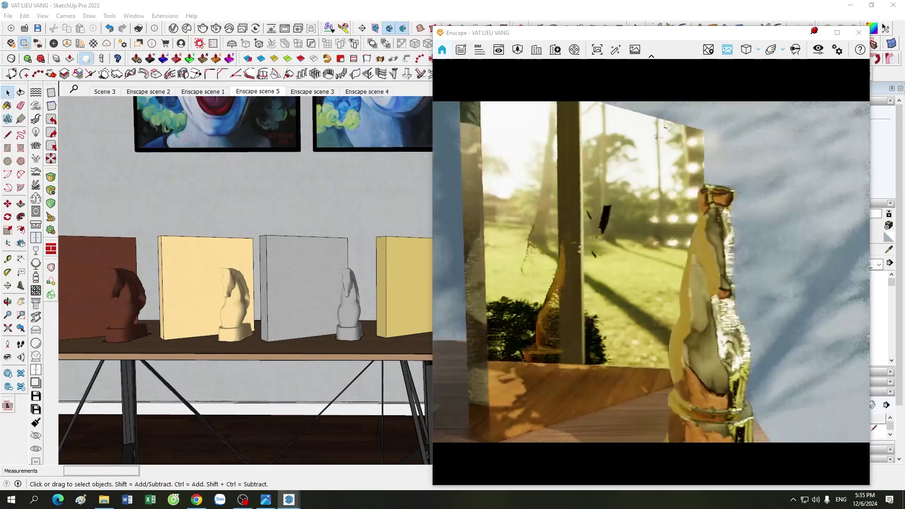
Step: Zoom the view and bring Color A08's Enscape material settings back up
scroll(616, 303, "down", 5)
scroll(618, 305, "down", 3)
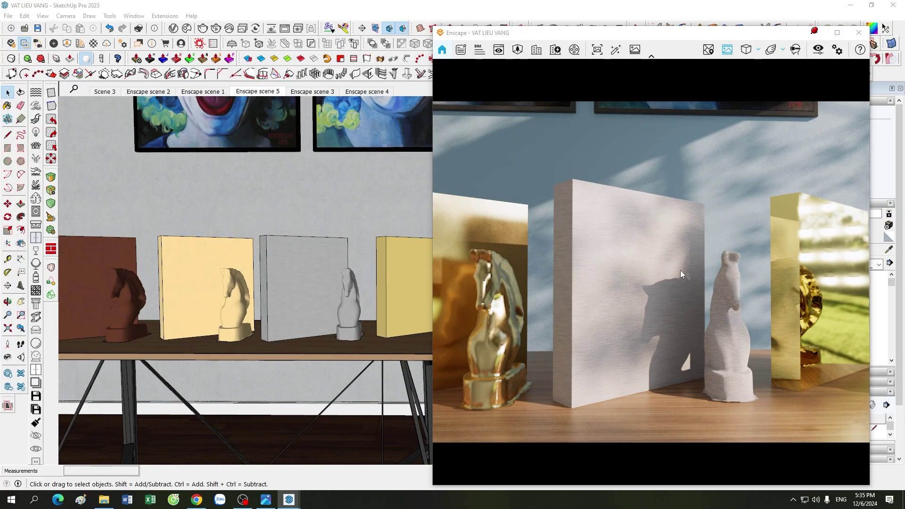
left_click(96, 46)
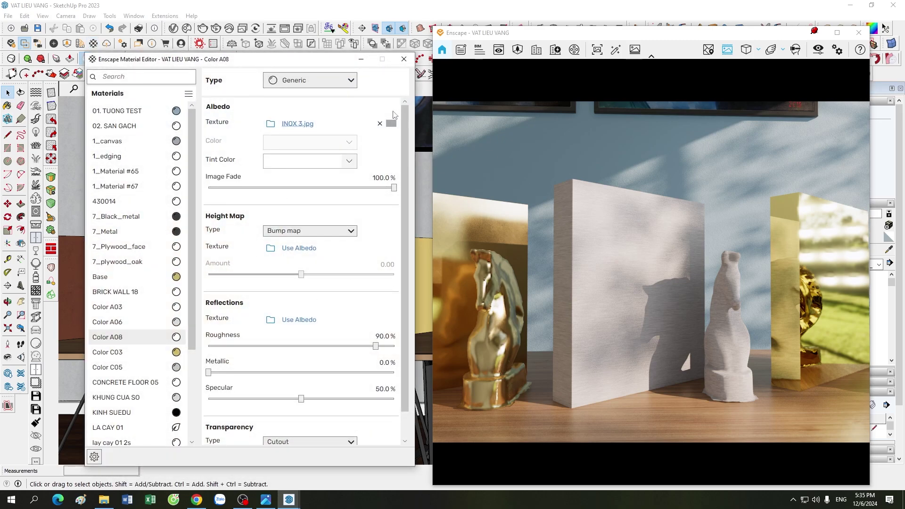
left_click(361, 60)
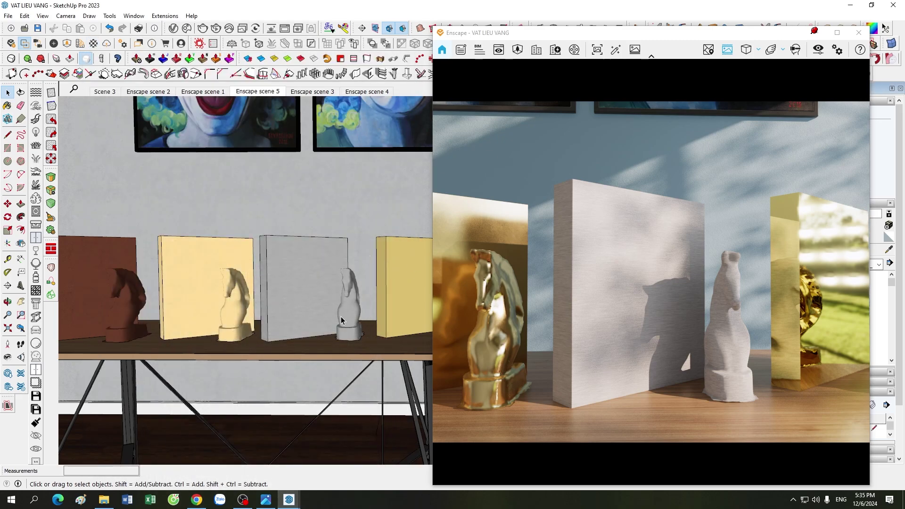
scroll(265, 295, "up", 3)
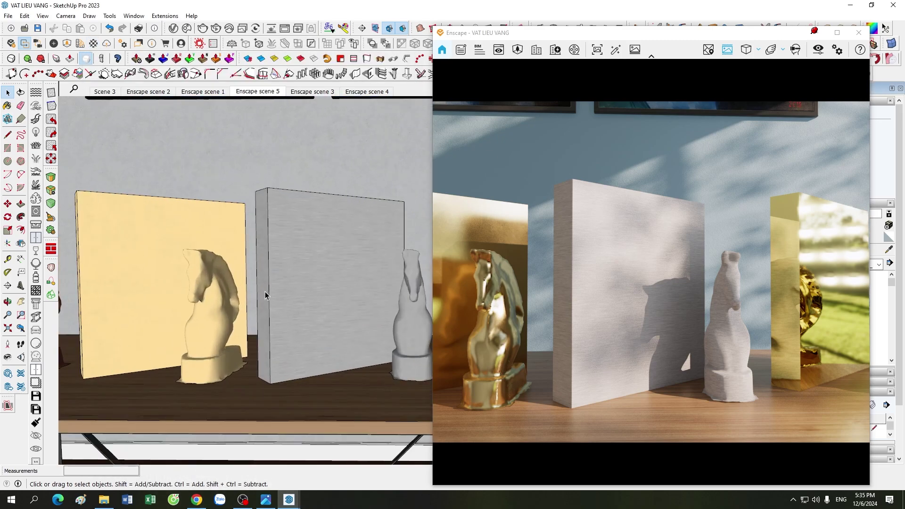
left_click(96, 46)
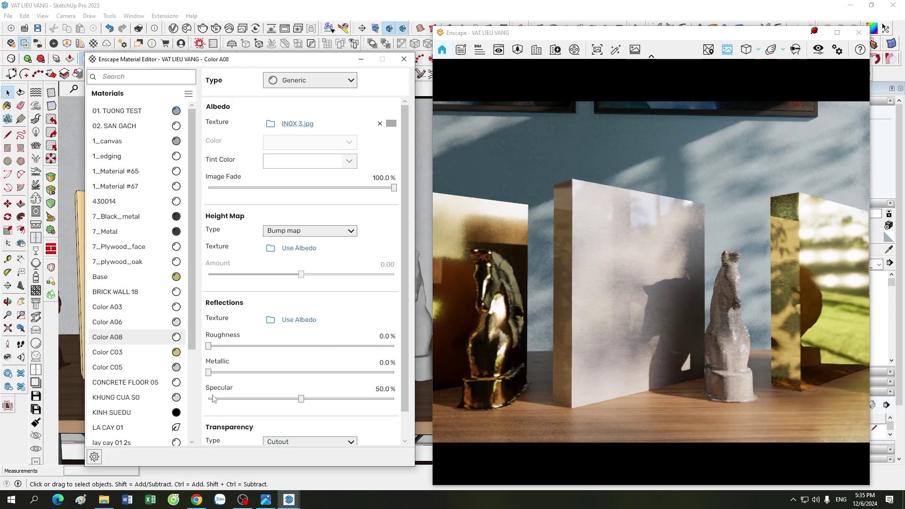
Step: Raise Color A08 to 100% metallic and give its tint a tan gold hue
left_click_drag(208, 372, 396, 372)
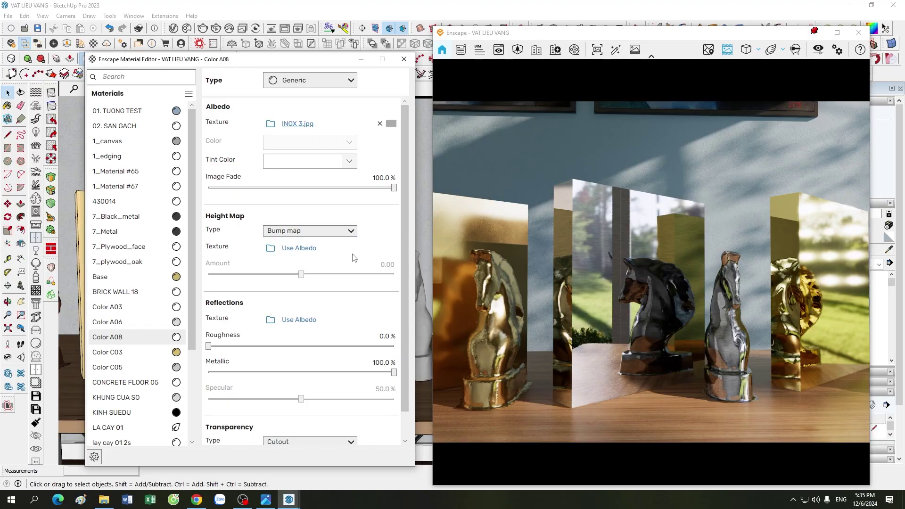
left_click(350, 161)
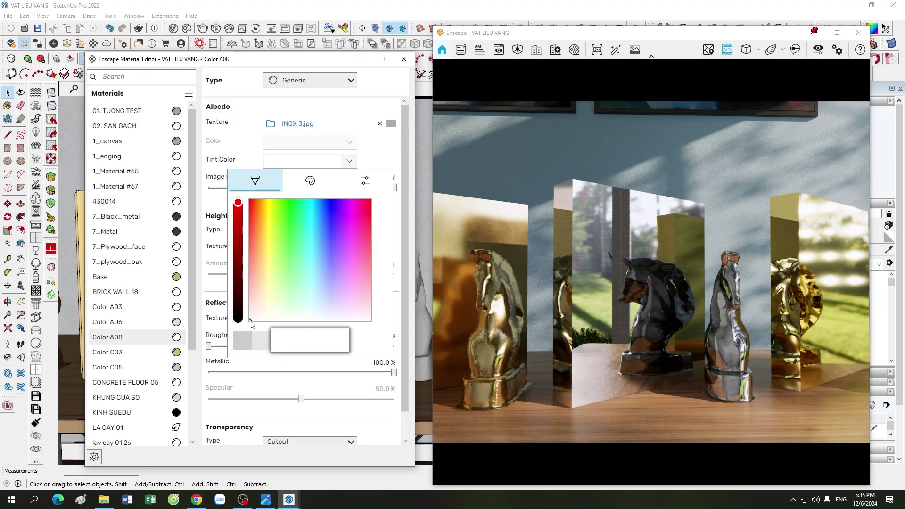
left_click_drag(238, 204, 238, 223)
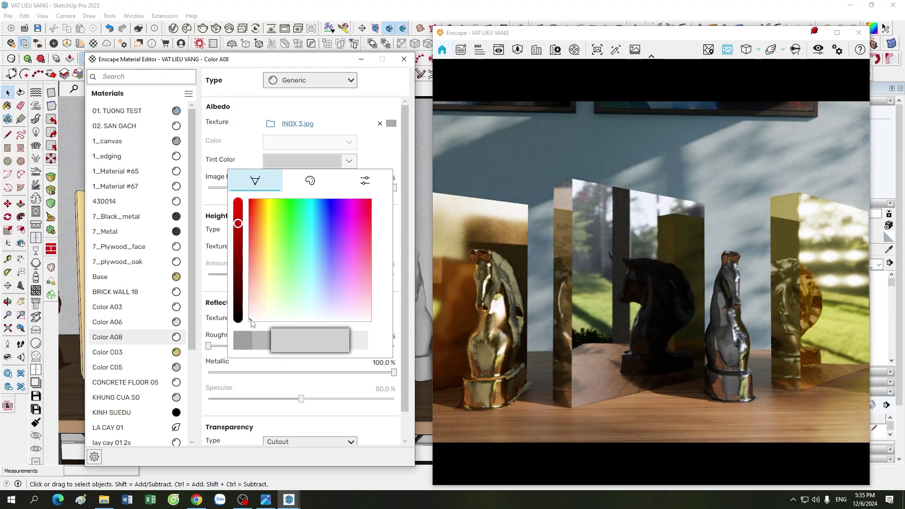
left_click_drag(259, 303, 260, 278)
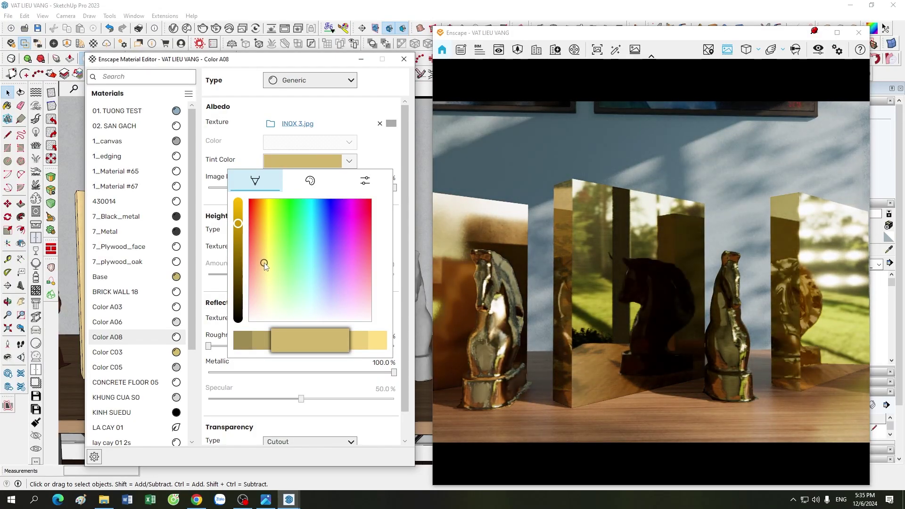
left_click_drag(265, 267, 267, 268)
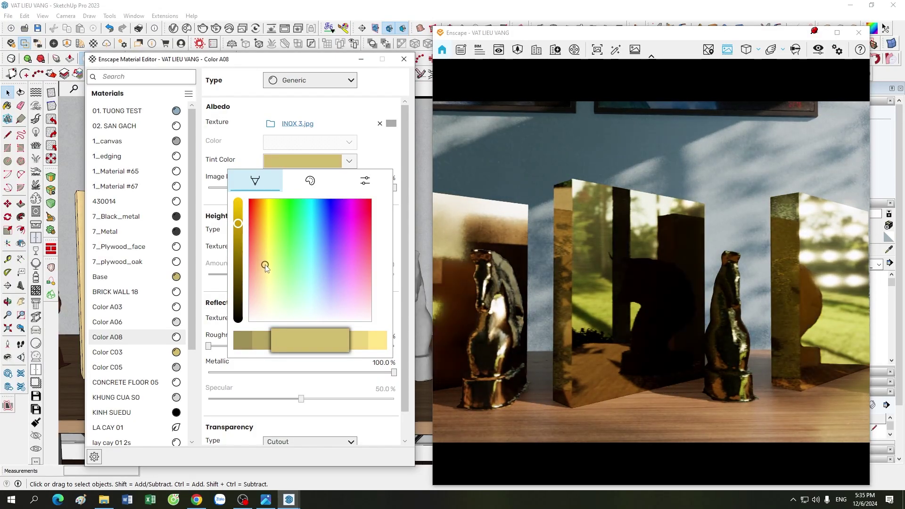
left_click_drag(238, 223, 239, 216)
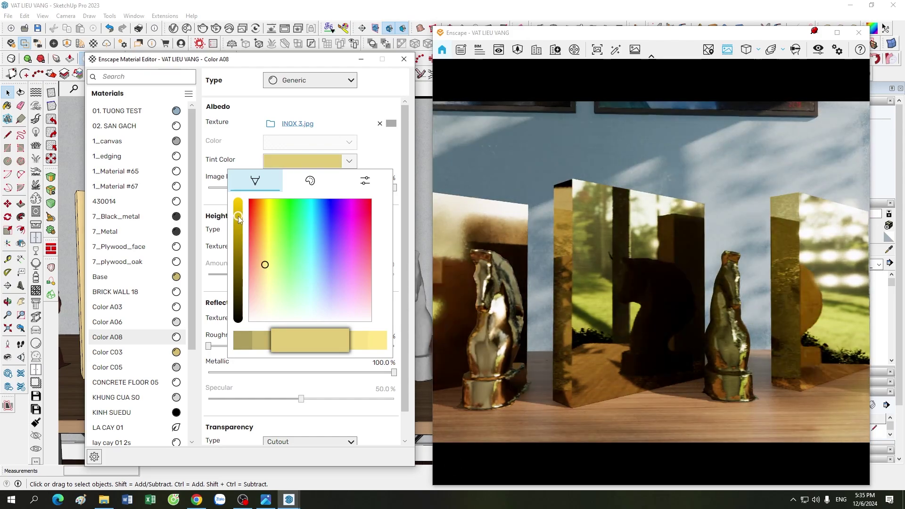
left_click_drag(562, 331, 581, 366)
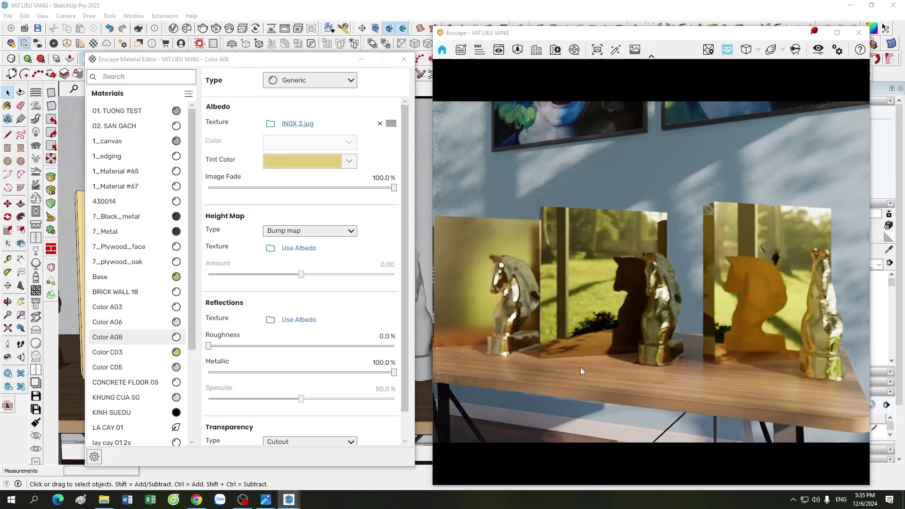
Step: Lighten and soften the Color A08 gold tint to a paler shade
left_click(326, 161)
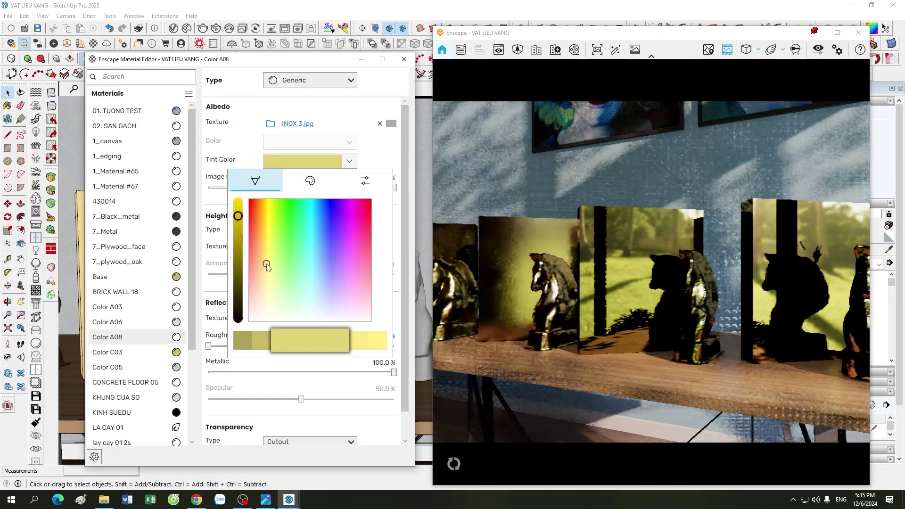
left_click(265, 267)
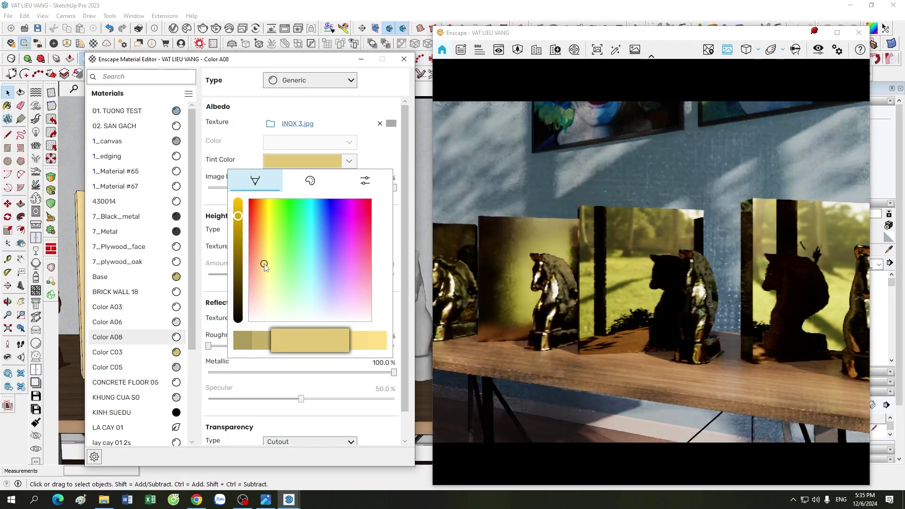
left_click_drag(238, 215, 238, 221)
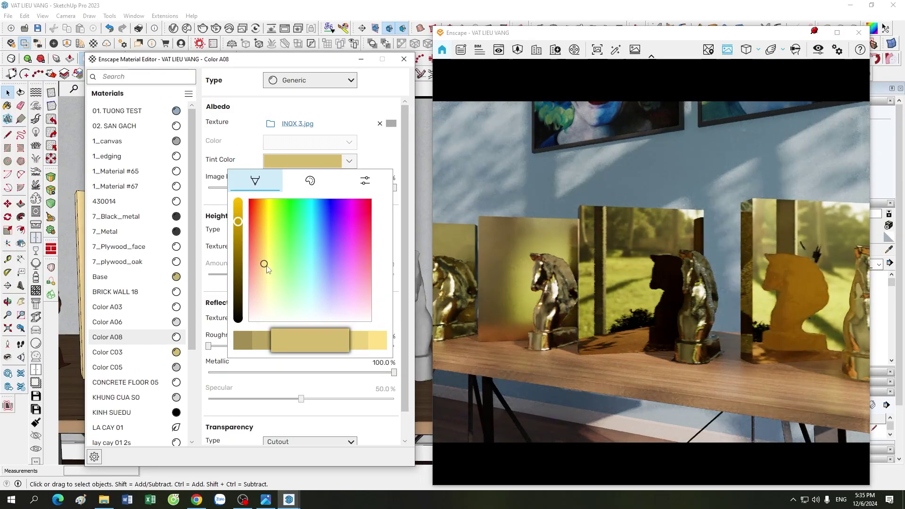
left_click(264, 274)
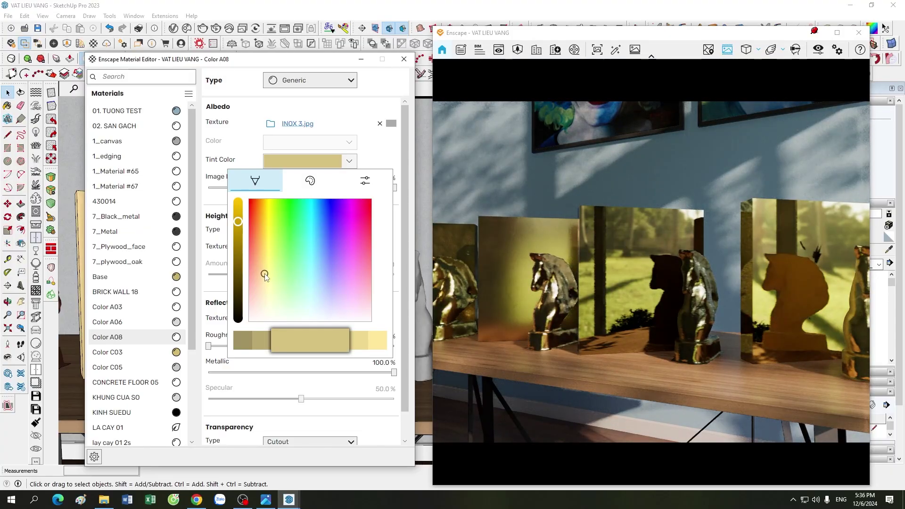
left_click(637, 325)
scroll(675, 324, "up", 5)
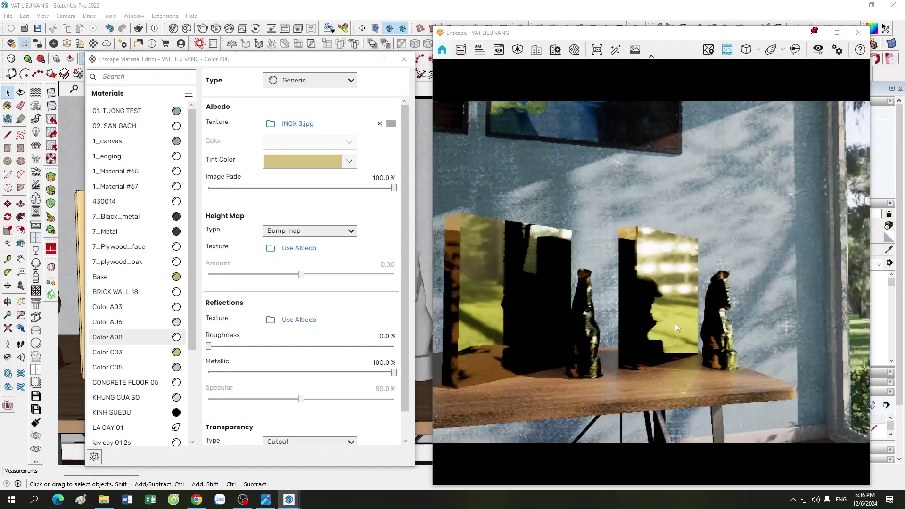
Step: Make the Color A08 gold tint slightly paler
scroll(613, 341, "up", 3)
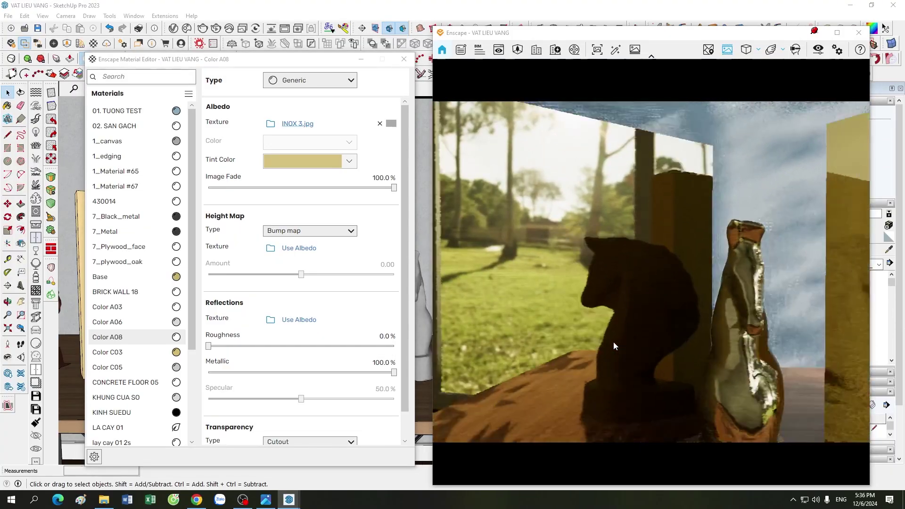
left_click(306, 160)
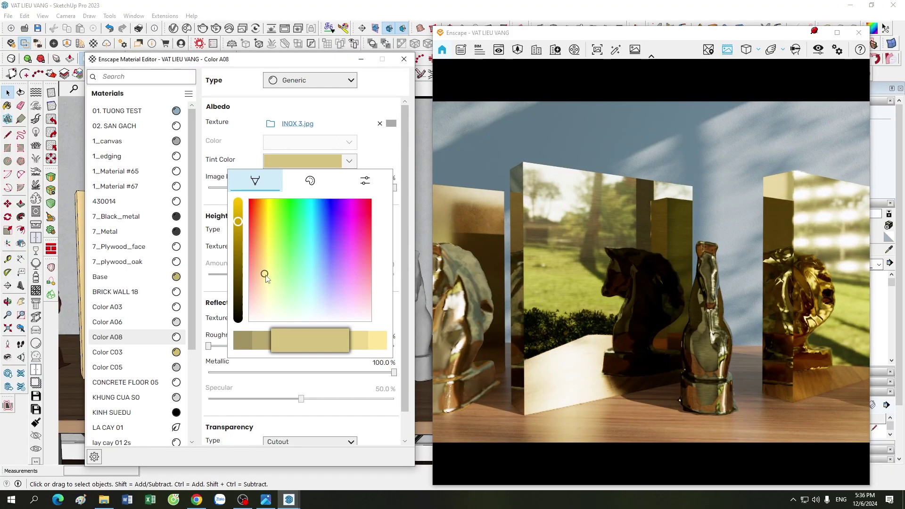
left_click_drag(267, 276, 266, 277)
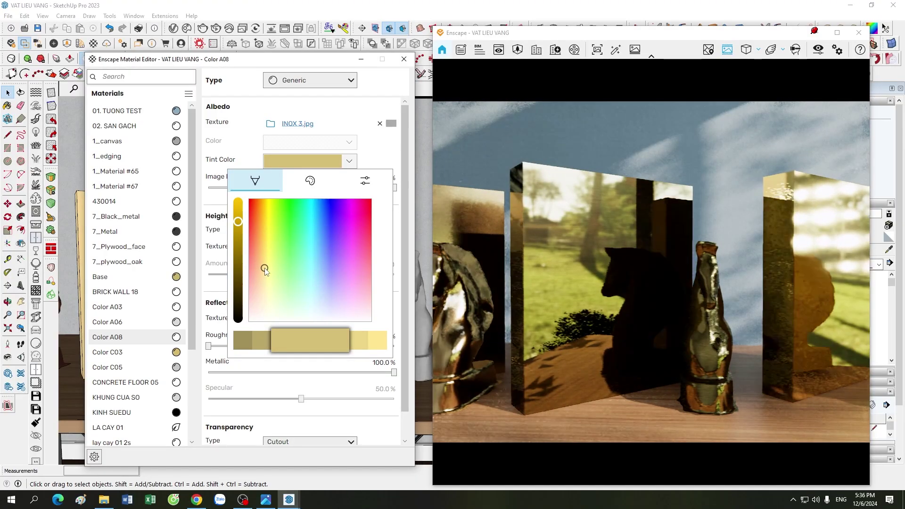
left_click(593, 297)
scroll(591, 293, "down", 5)
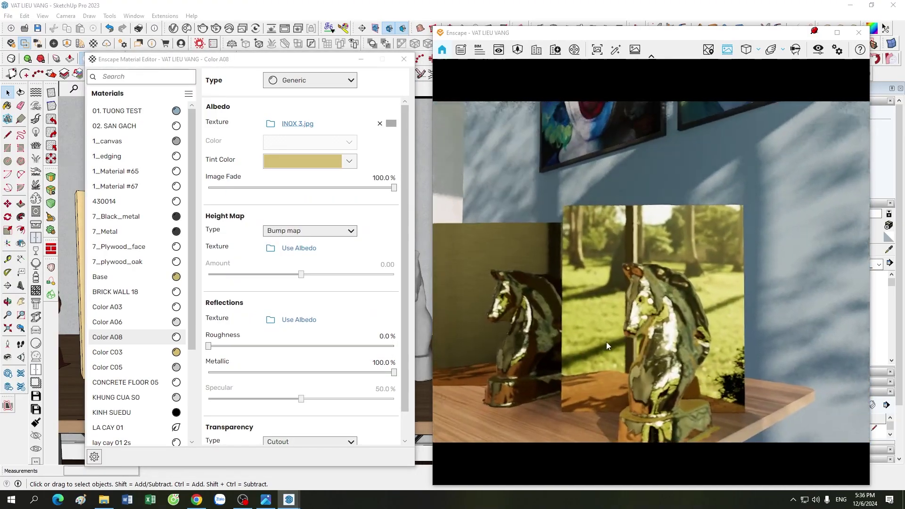
left_click(330, 161)
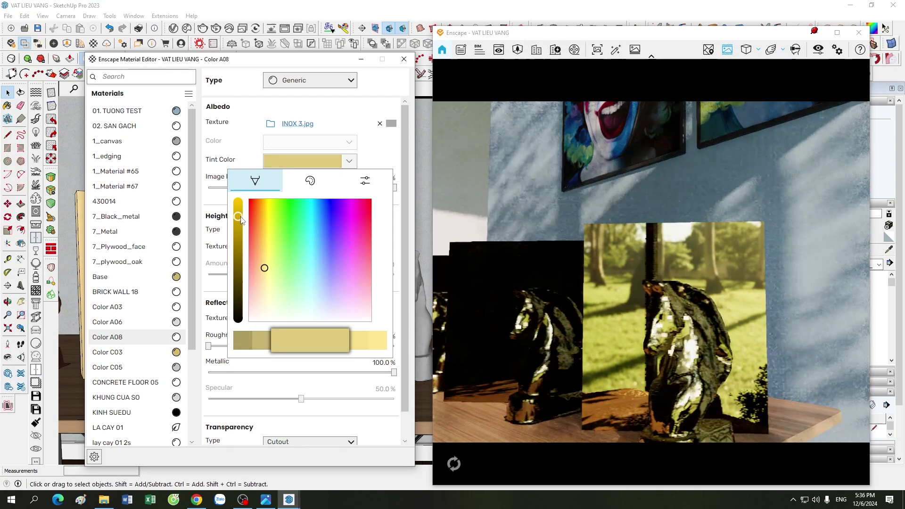
left_click(375, 158)
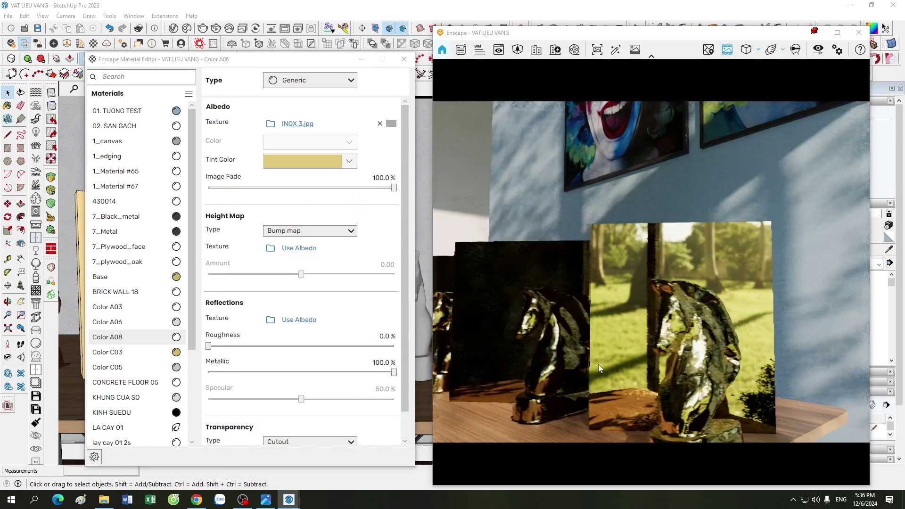
Step: Orbit and zoom around the horse figurines for a close look
scroll(598, 364, "down", 3)
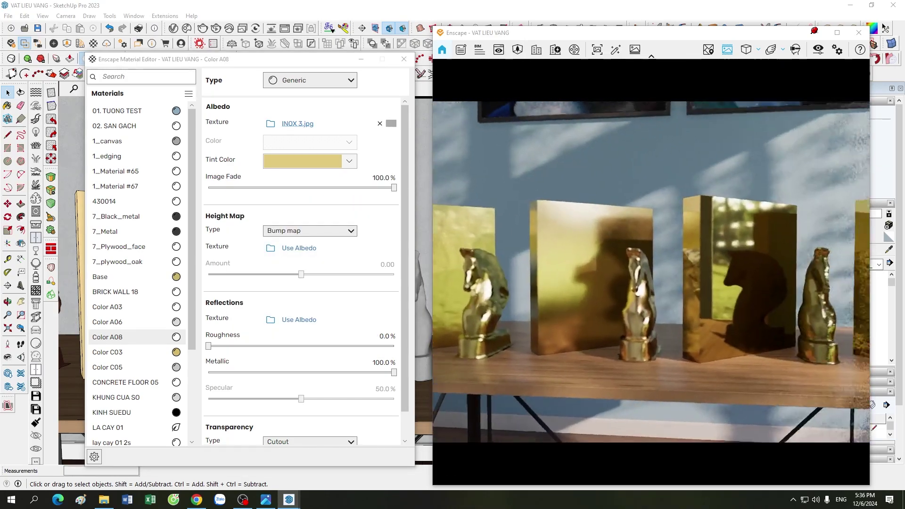
scroll(663, 362, "up", 3)
scroll(682, 315, "up", 2)
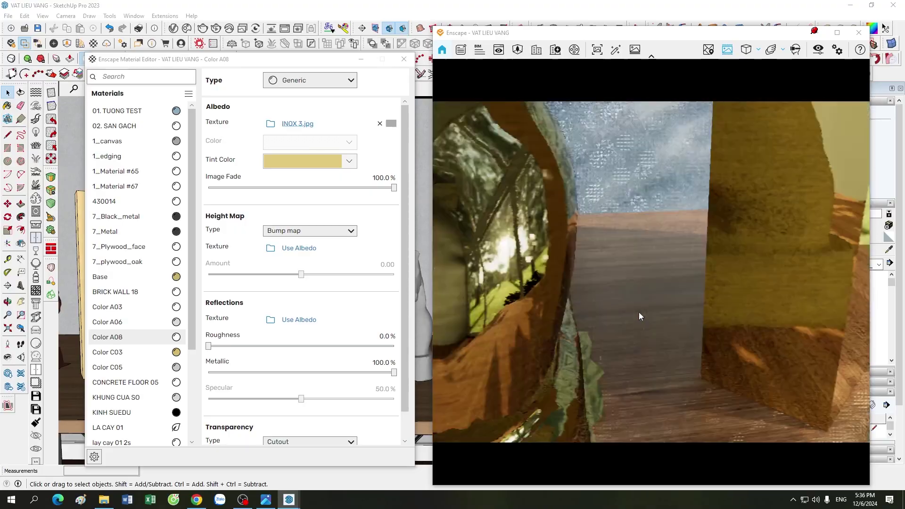
mouse_move(638, 312)
right_mouse_down()
mouse_move(646, 386)
mouse_move(612, 295)
mouse_move(566, 313)
right_mouse_up()
scroll(637, 315, "down", 3)
scroll(647, 387, "up", 3)
scroll(612, 294, "down", 3)
scroll(566, 313, "up", 3)
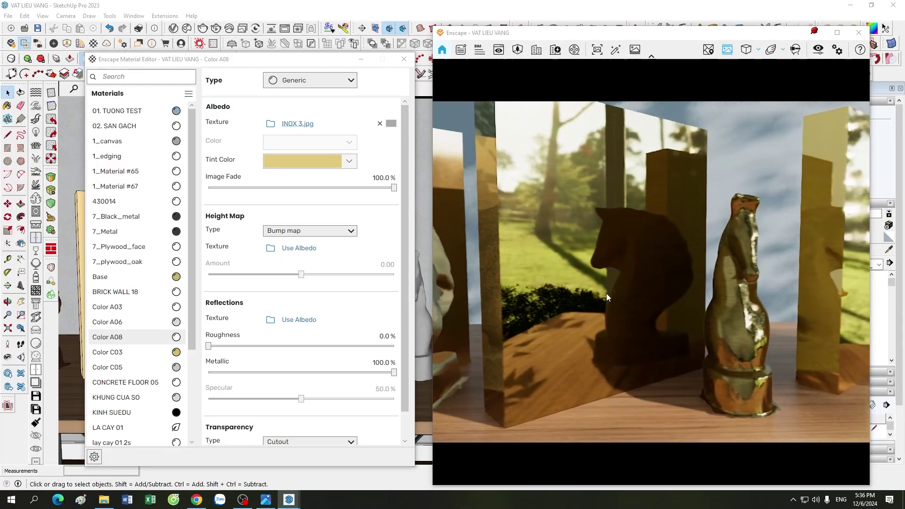
Step: Use INOX 3.jpg as Color A08's bump map at amount 0.05, then view all four horses
left_click(308, 249)
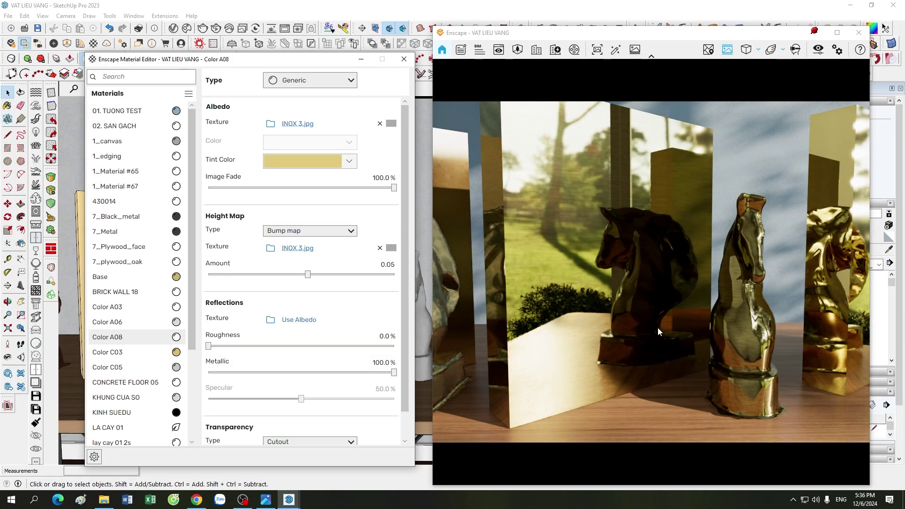
left_click_drag(657, 327, 641, 320)
scroll(641, 319, "up", 5)
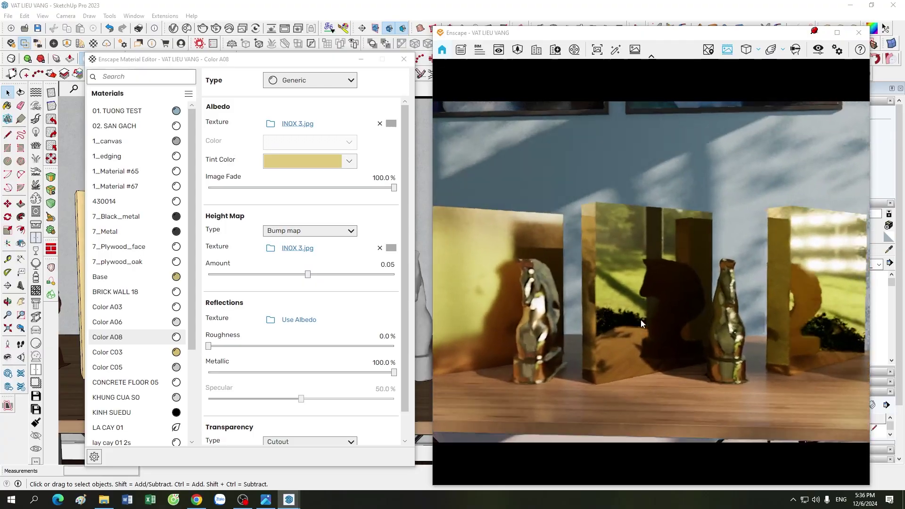
scroll(624, 298, "down", 5)
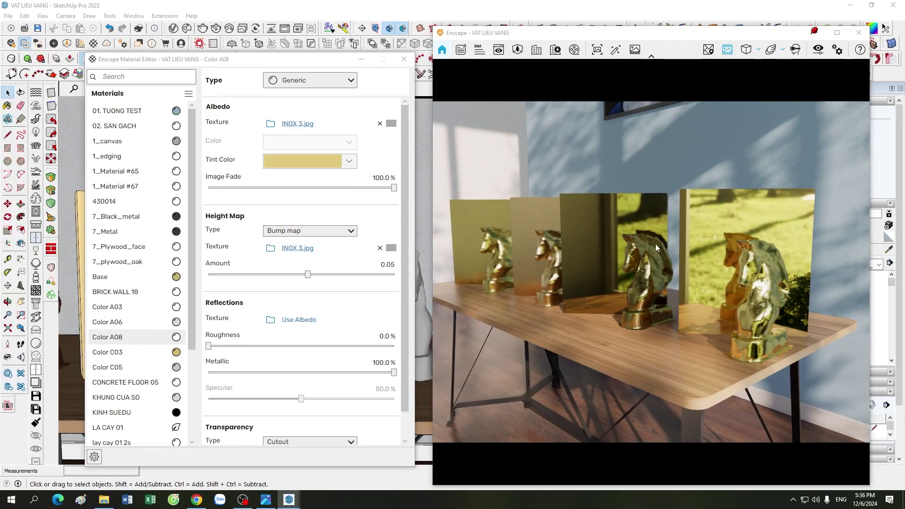
mouse_move(624, 276)
left_mouse_down()
mouse_move(649, 287)
mouse_move(696, 276)
left_mouse_up()
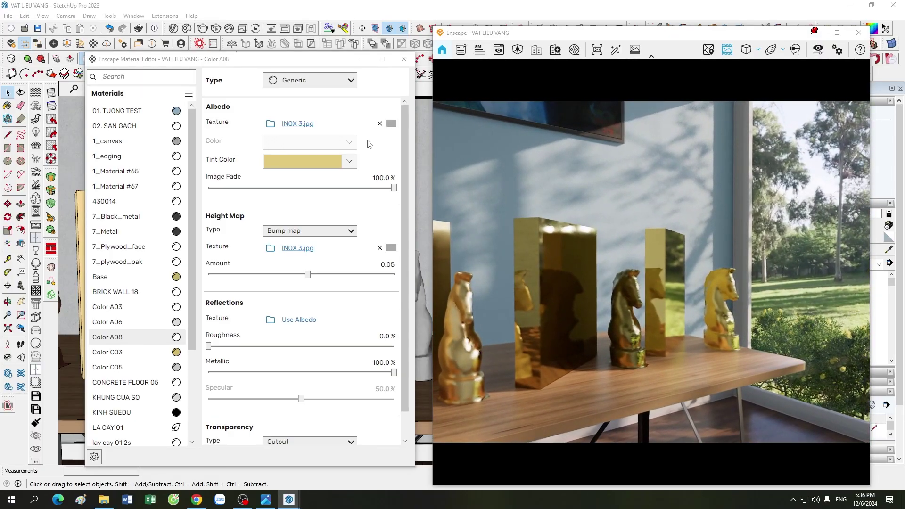
left_click(356, 163)
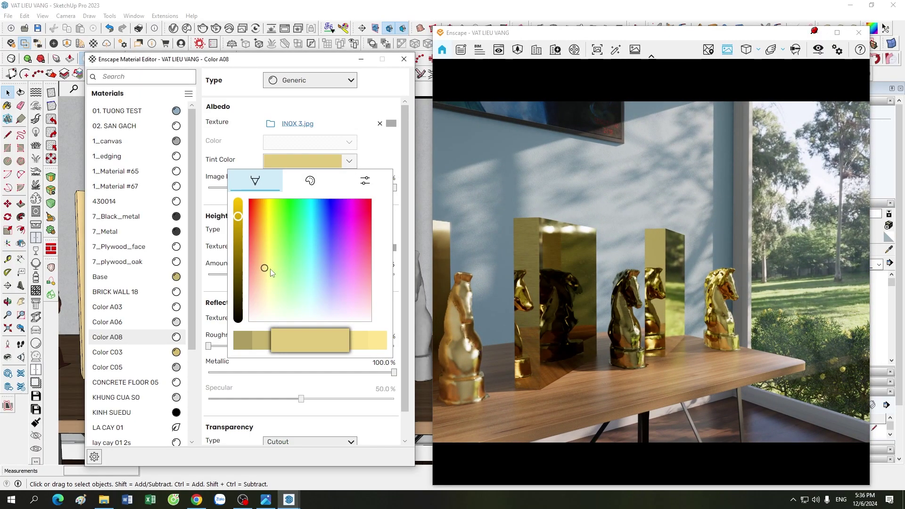
Step: Brighten Color A08's gold tint slightly and review the tint colour choices
left_click_drag(239, 215, 238, 214)
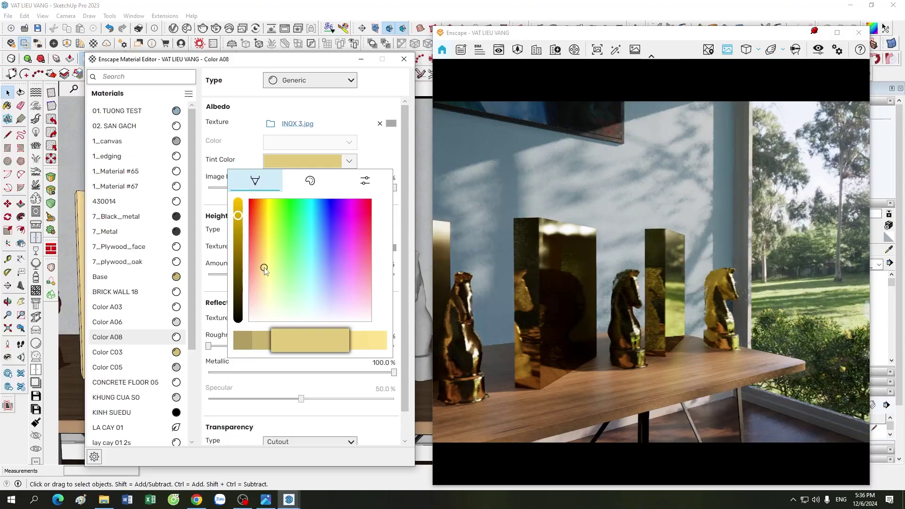
left_click(604, 296)
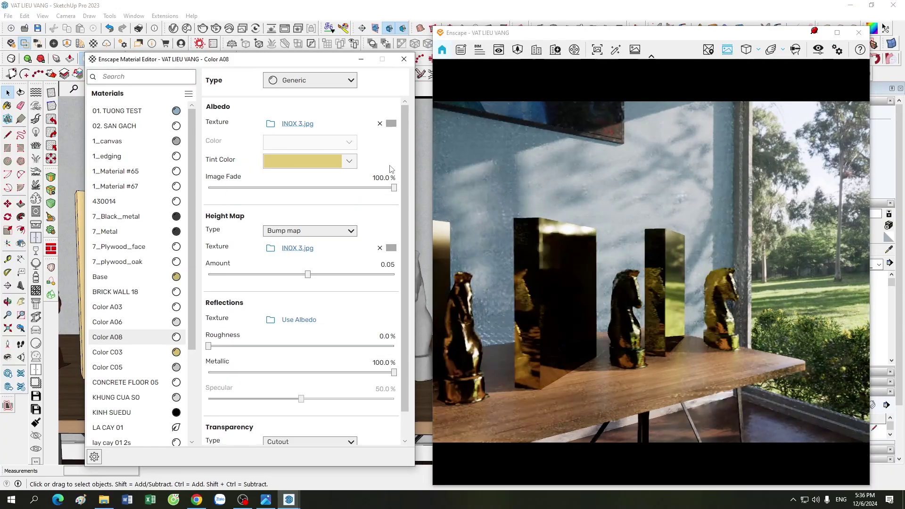
scroll(603, 296, "up", 3)
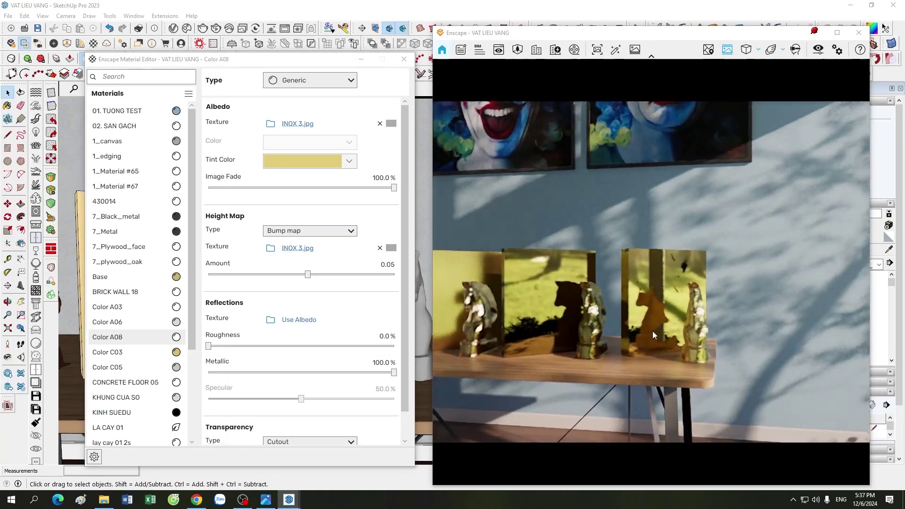
scroll(656, 335, "up", 3)
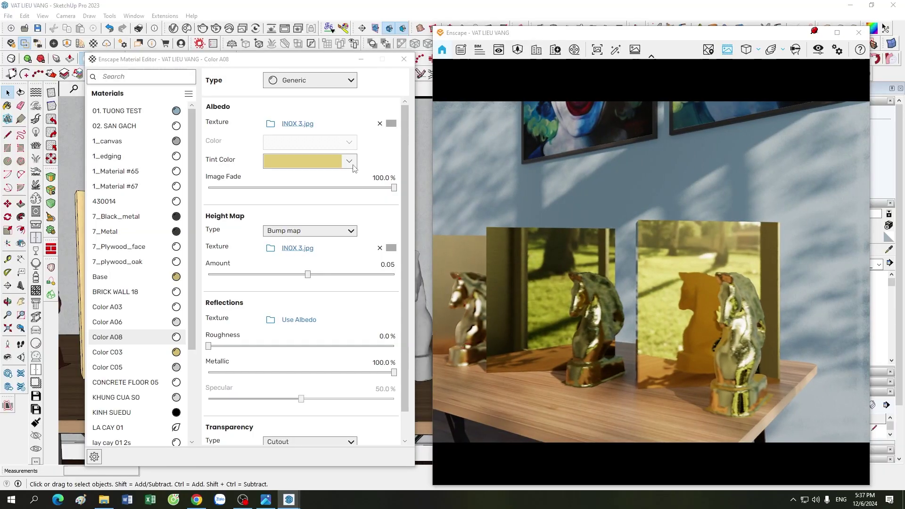
left_click(301, 161)
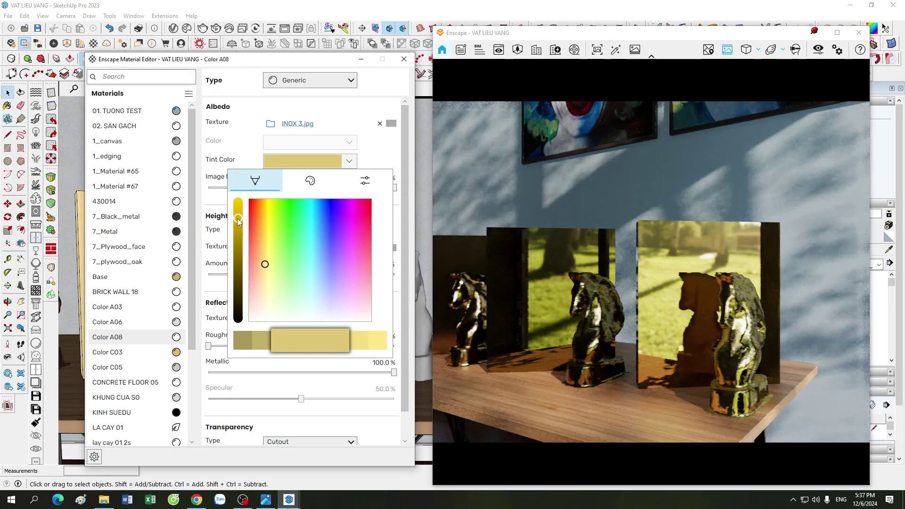
left_click(559, 316)
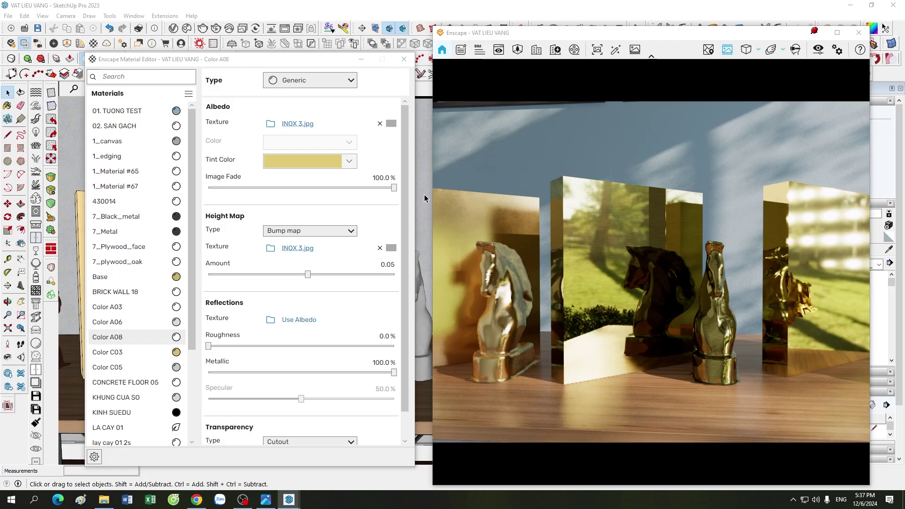
Step: Make Color A08's tint paler and warmer, then orbit close to the horses
left_click(348, 162)
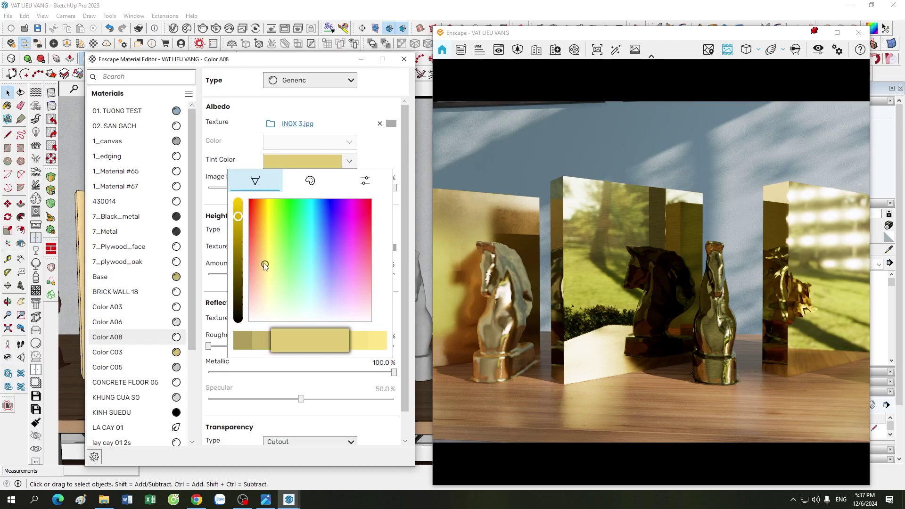
left_click_drag(265, 266, 266, 274)
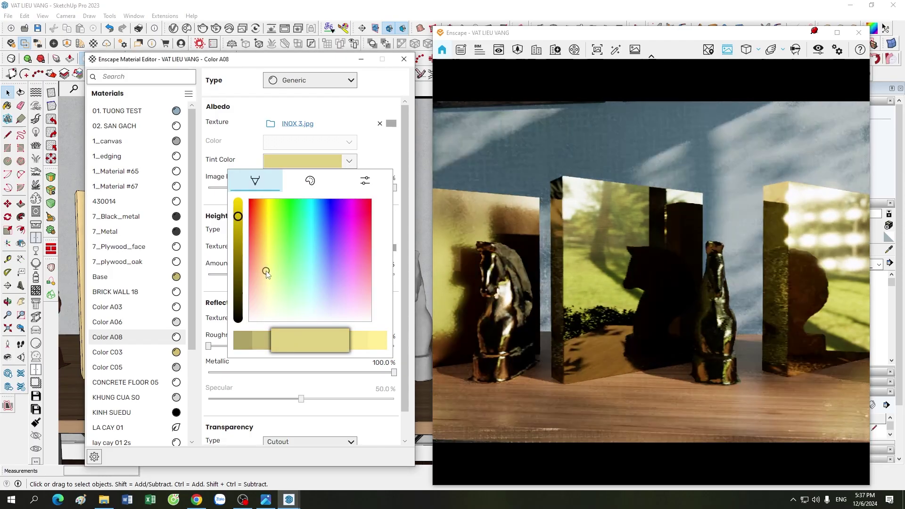
left_click_drag(267, 274, 267, 271)
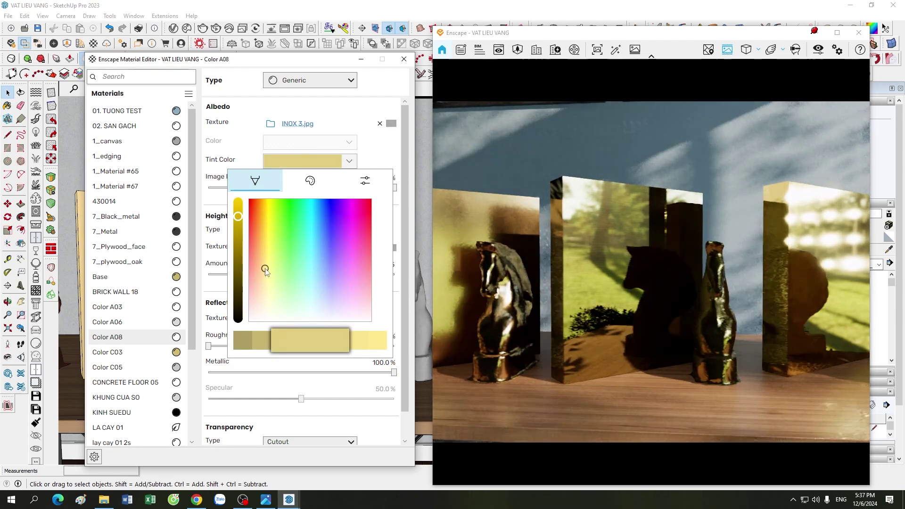
left_click_drag(263, 272, 266, 273)
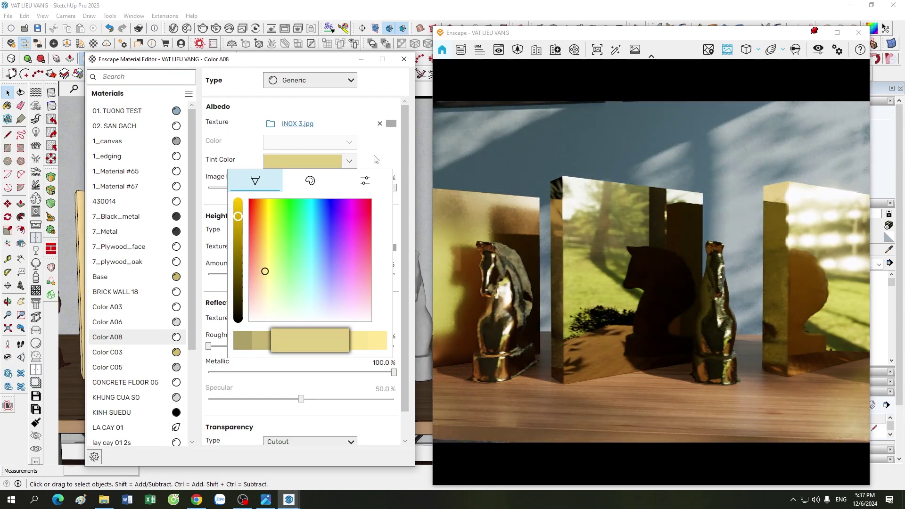
left_click_drag(697, 300, 651, 283)
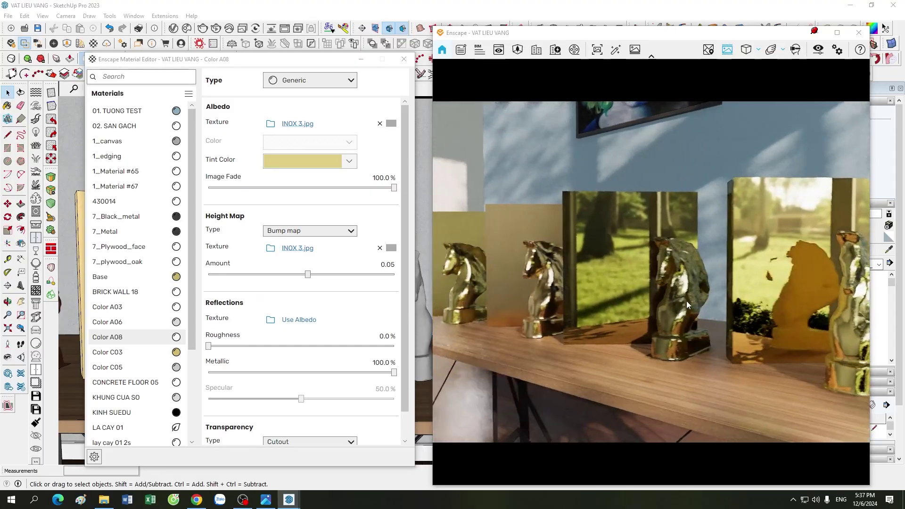
left_click_drag(696, 305, 531, 280)
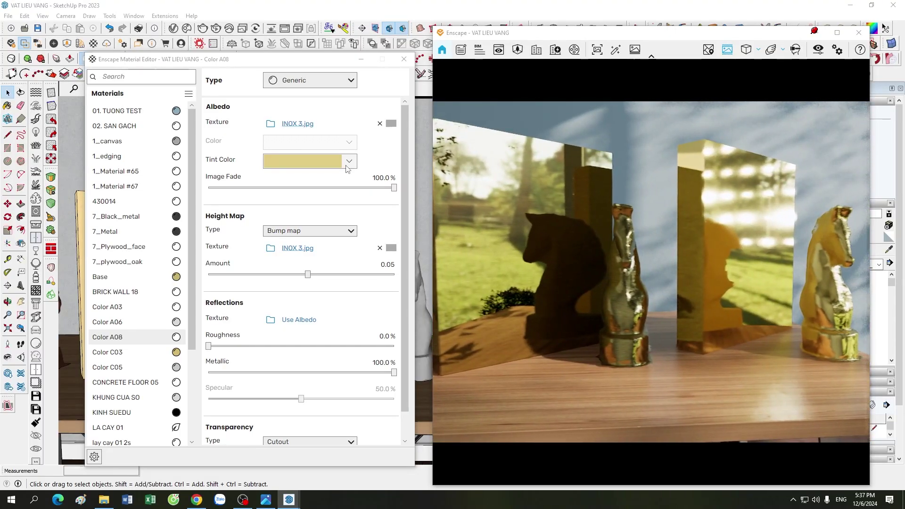
Step: Push Color A08's tint to a saturated yellow and pull back to all three gold blocks
left_click(349, 161)
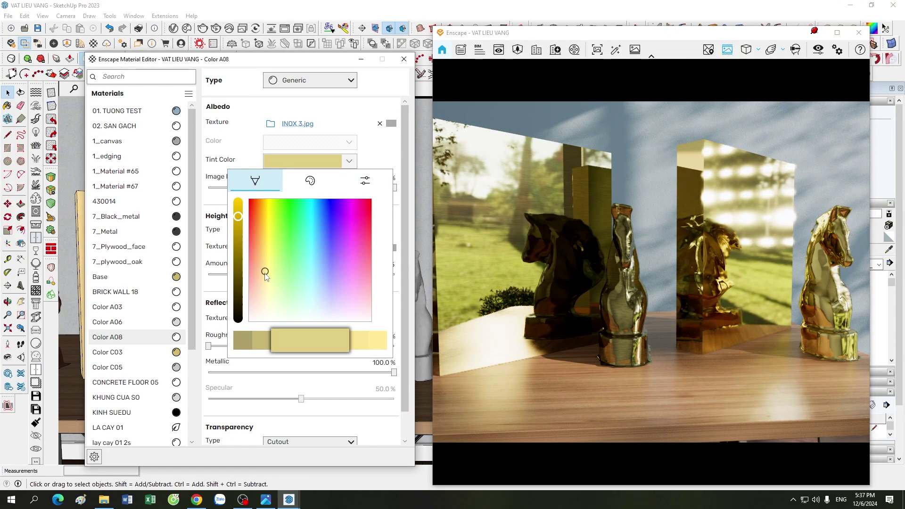
left_click_drag(265, 276, 263, 268)
left_click(382, 160)
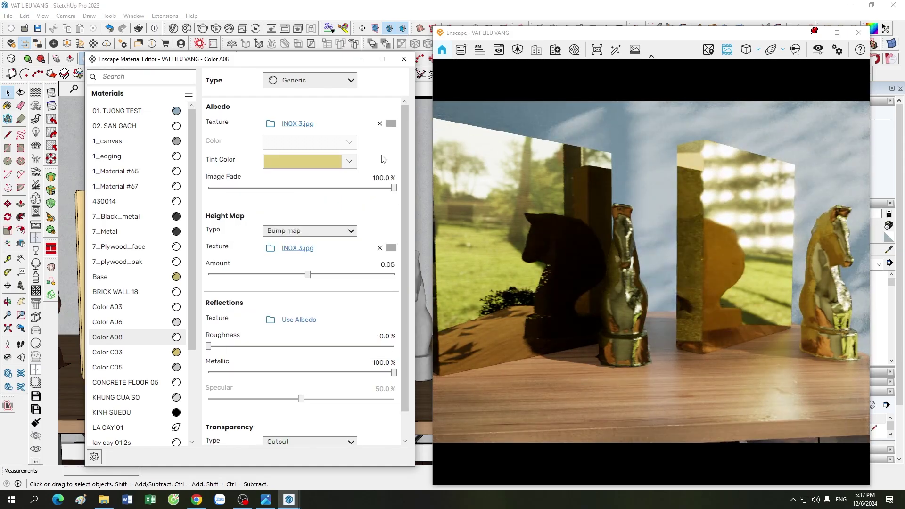
scroll(591, 276, "down", 5)
left_click_drag(597, 278, 649, 282)
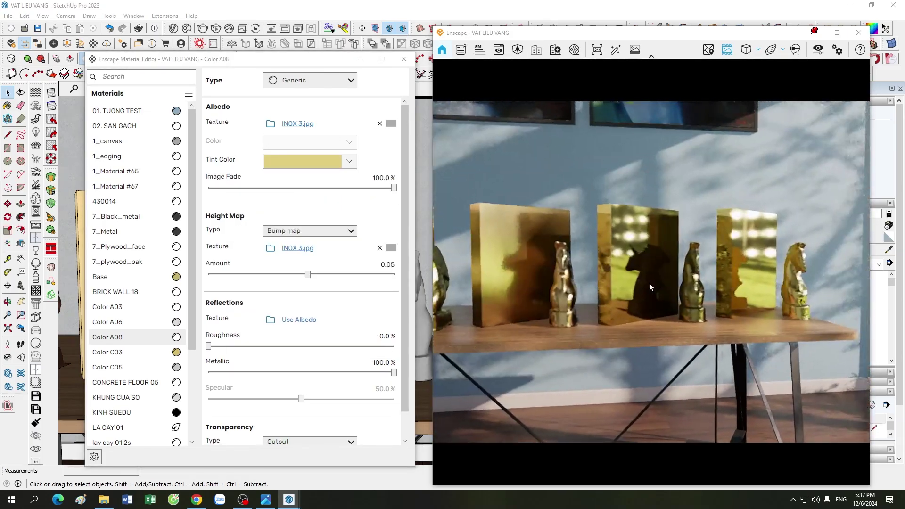
scroll(650, 281, "up", 3)
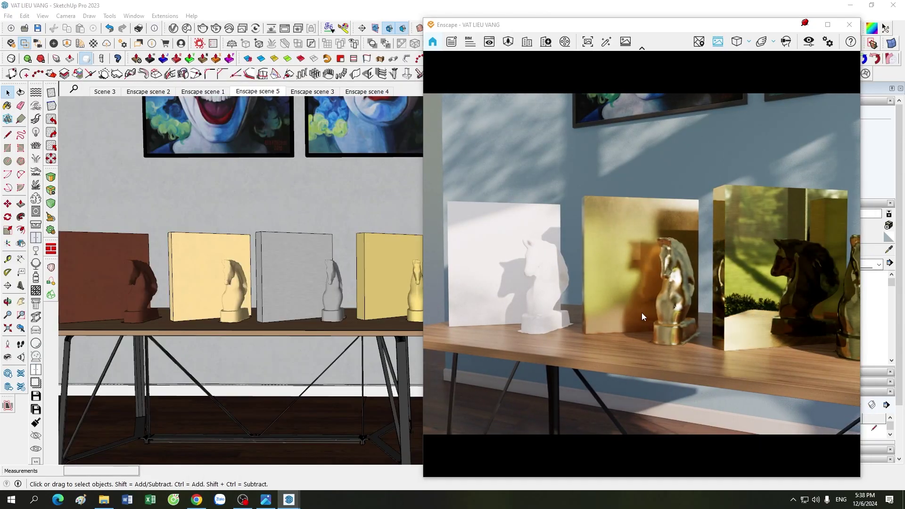
Step: Orbit the render around the panels and open Color A03's Enscape material settings
mouse_move(641, 312)
left_mouse_down()
mouse_move(691, 301)
mouse_move(641, 324)
mouse_move(686, 269)
left_mouse_up()
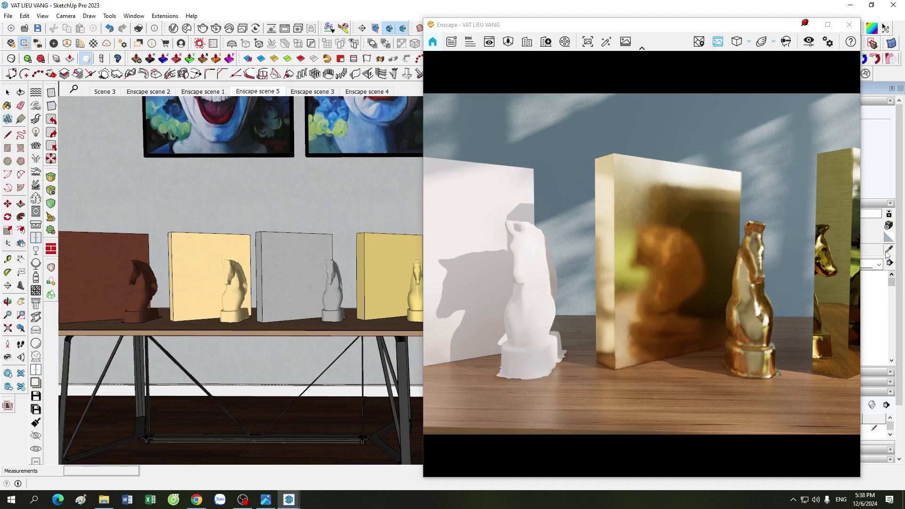
left_click(92, 43)
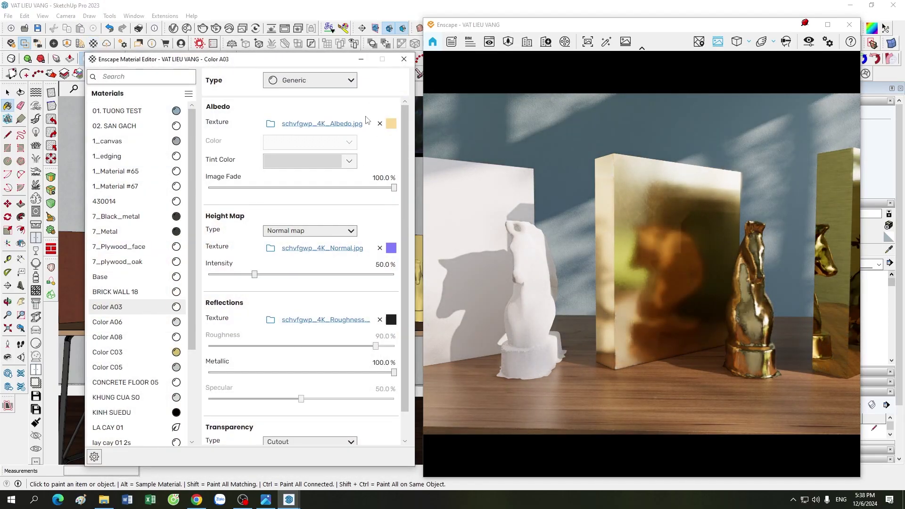
Step: Set Color A03's roughness texture brightness to 85% and return to its main settings
left_click(348, 162)
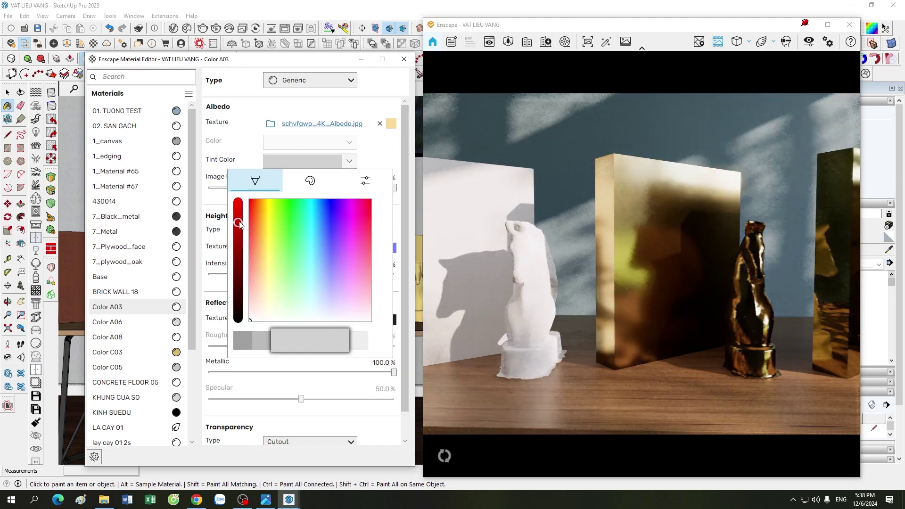
left_click(400, 166)
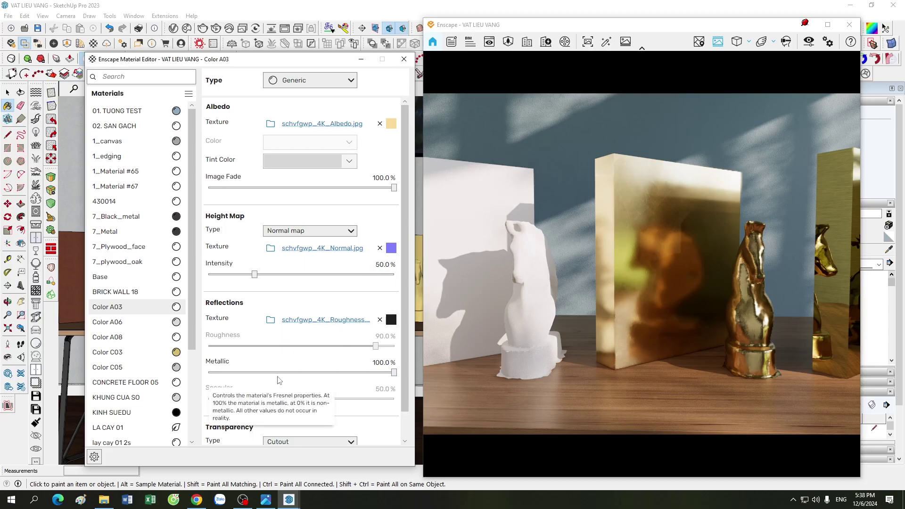
left_click(391, 321)
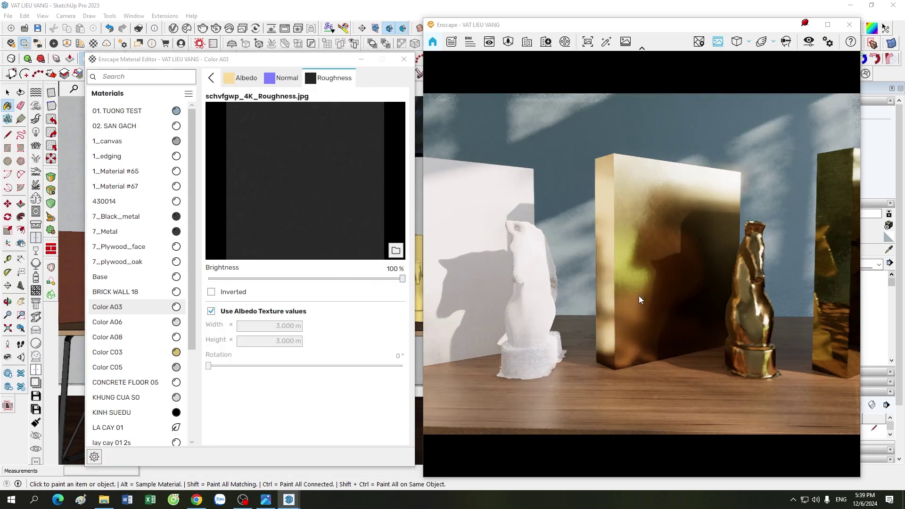
mouse_move(638, 295)
left_mouse_down()
mouse_move(640, 305)
mouse_move(587, 288)
mouse_move(641, 314)
left_mouse_up()
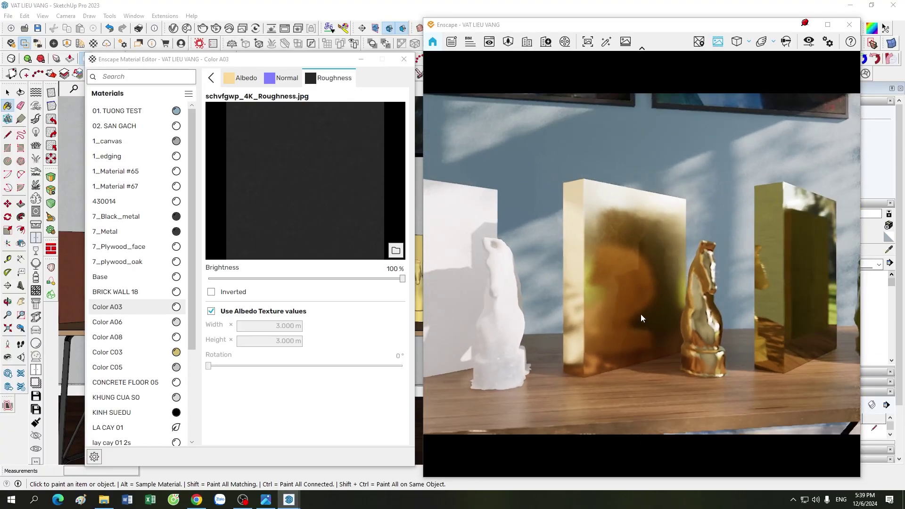
scroll(641, 313, "up", 5)
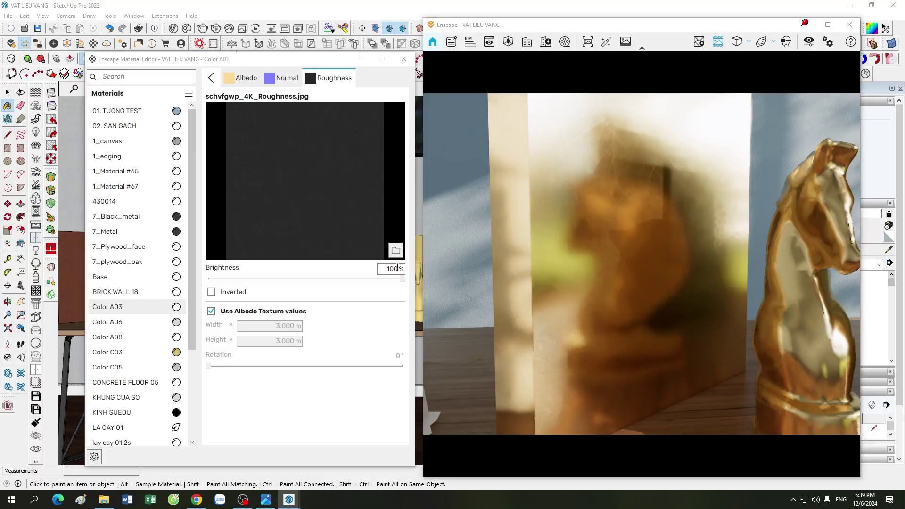
left_click(395, 271)
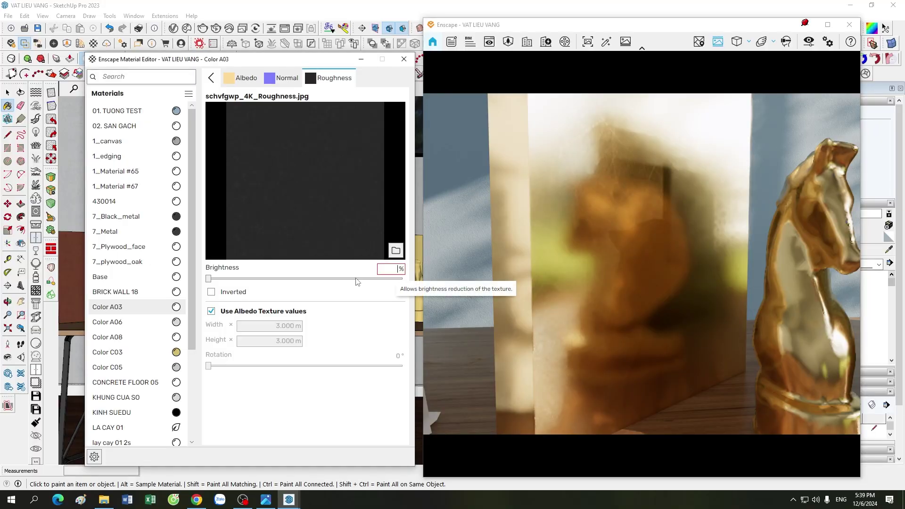
type("85")
key("Return")
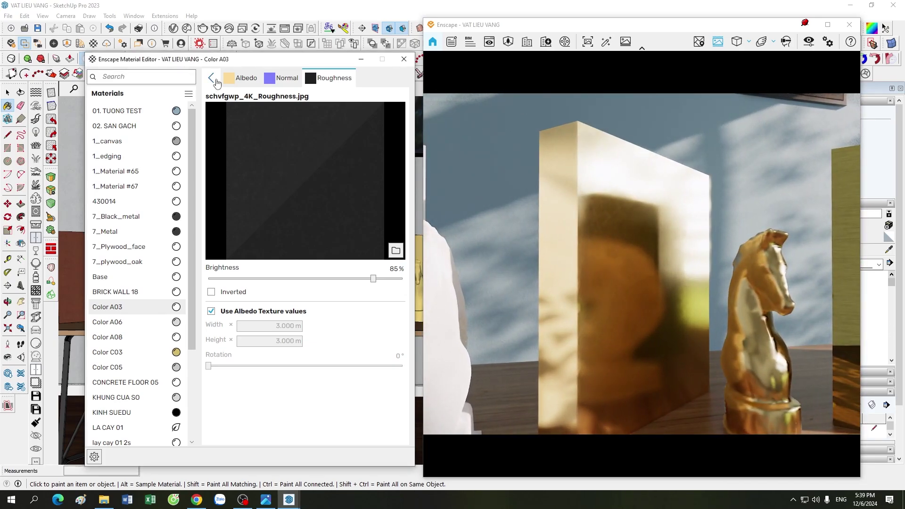
left_click(213, 78)
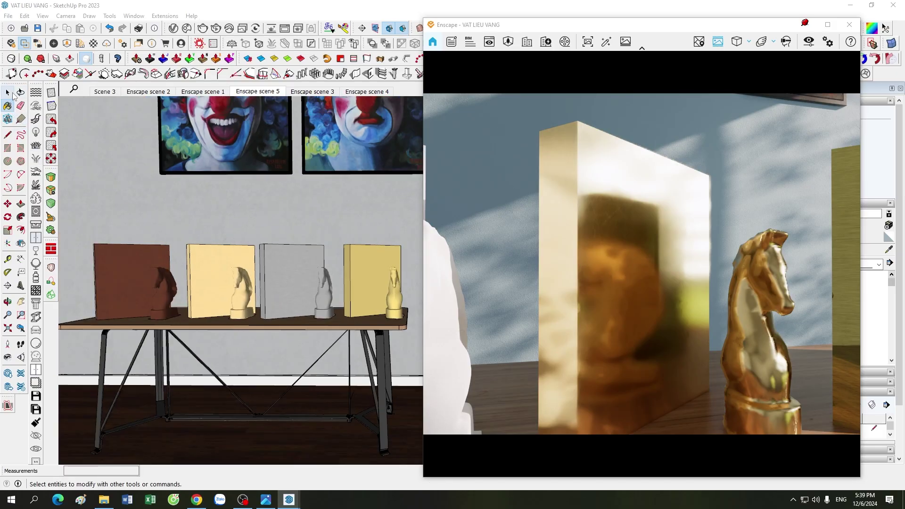
Step: Pick up the brown panel's Base material and check its albedo texture details
scroll(108, 288, "up", 3)
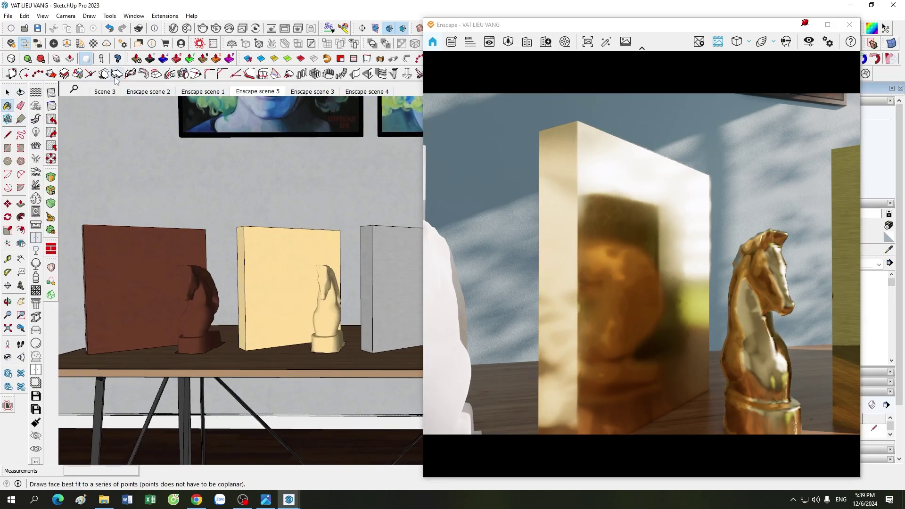
left_click(93, 43)
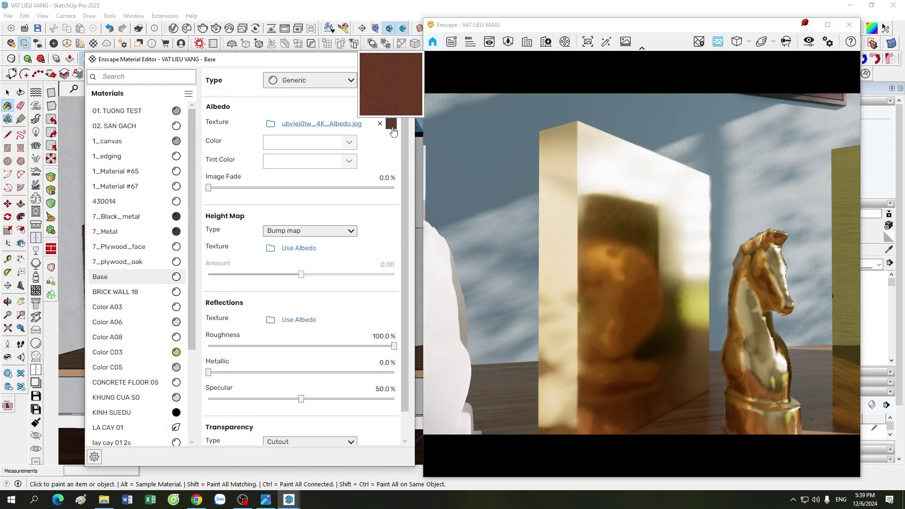
left_click(383, 105)
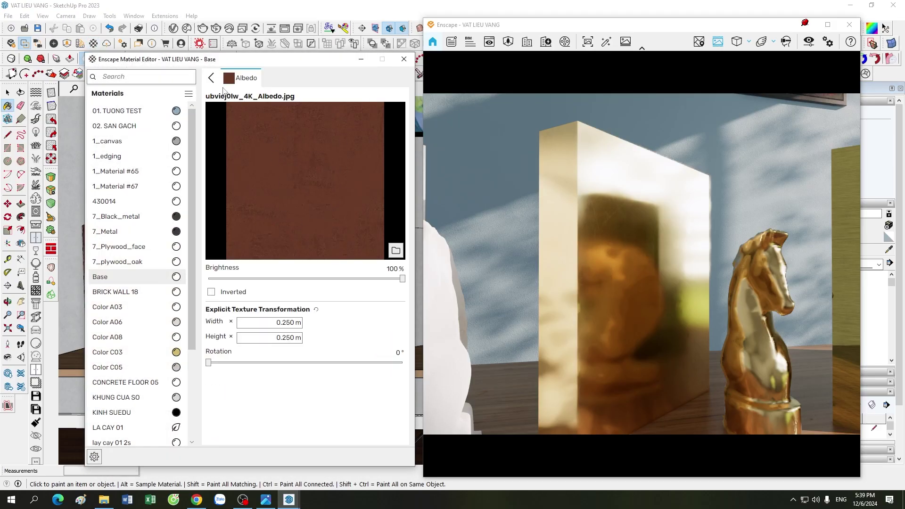
left_click(212, 79)
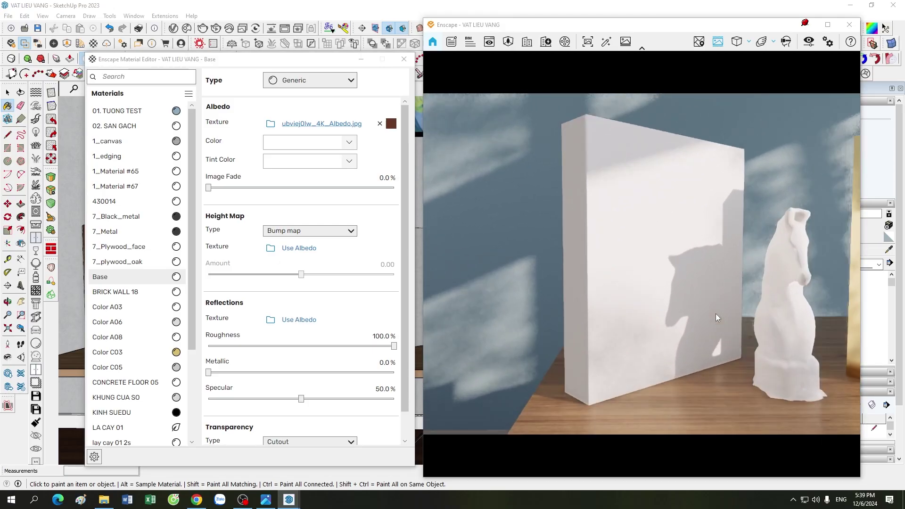
Step: Load ubviej0lw_4K_Normal.jpg from the VANG\4 folder as Base's normal map
left_click(270, 123)
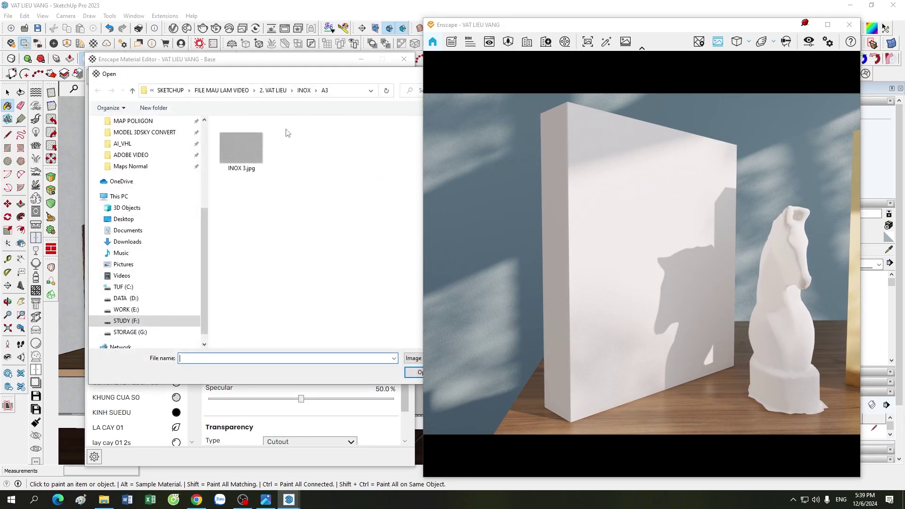
left_click(279, 94)
left_click_drag(512, 26, 593, 32)
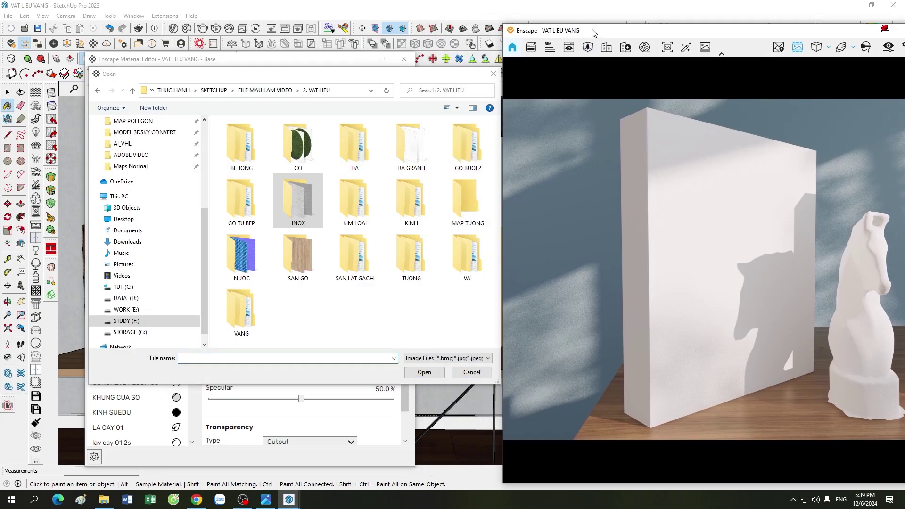
double_click(235, 320)
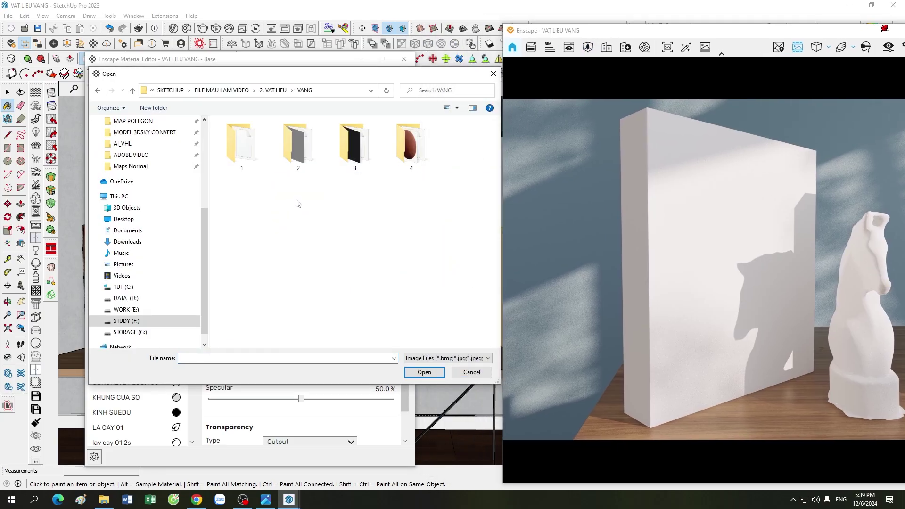
double_click(413, 154)
double_click(297, 141)
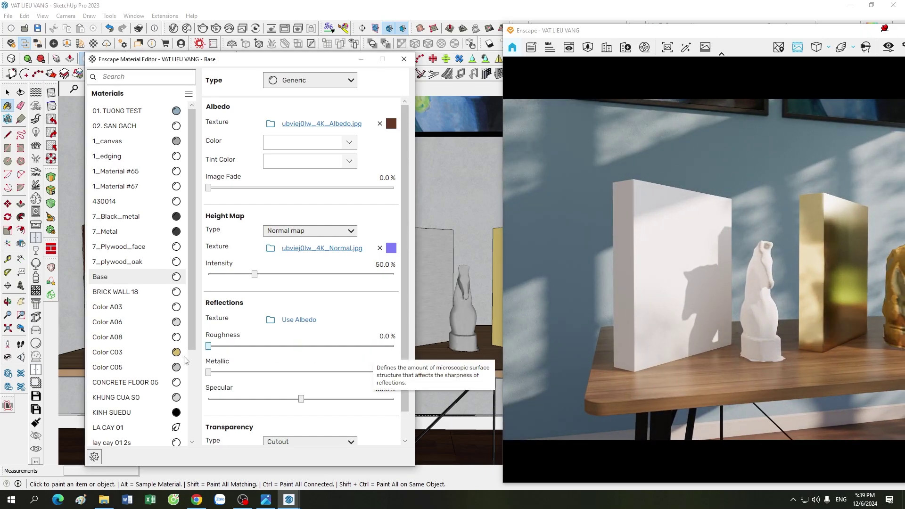
Step: Drop Base's roughness to 0% and set its albedo colour to a muted tan
mouse_move(394, 346)
left_mouse_down()
mouse_move(208, 345)
mouse_move(212, 373)
mouse_move(394, 372)
left_mouse_up()
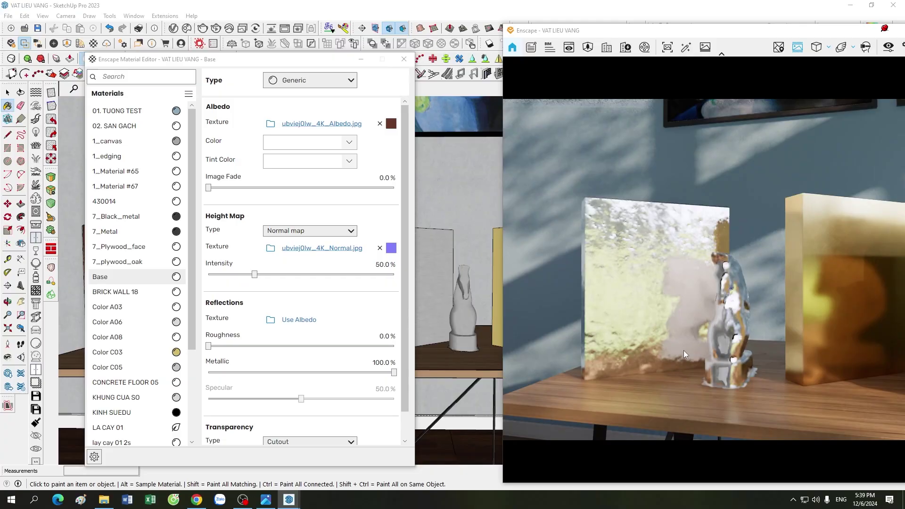
scroll(683, 349, "up", 3)
scroll(754, 349, "up", 3)
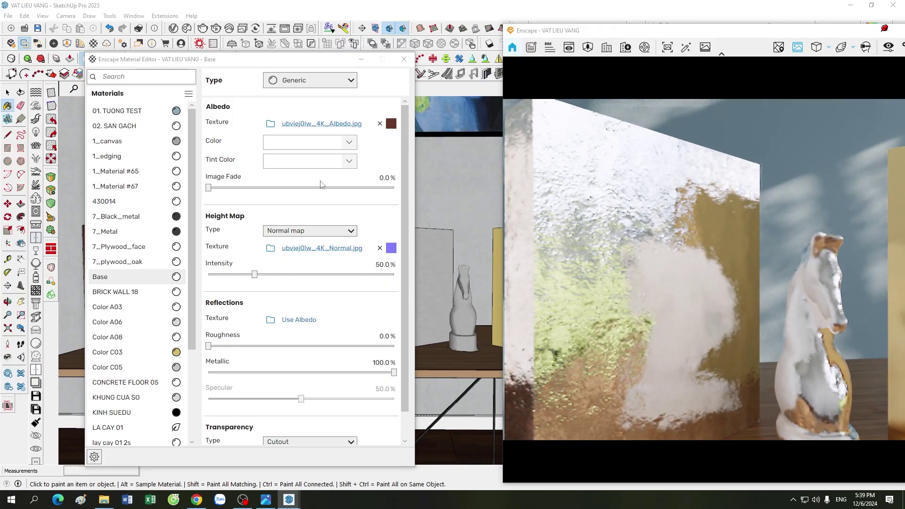
left_click(349, 143)
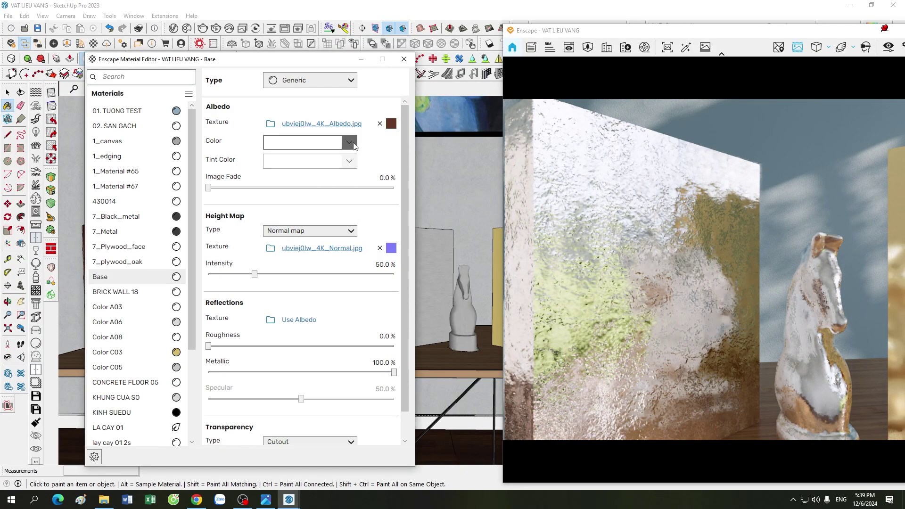
left_click_drag(251, 304, 263, 248)
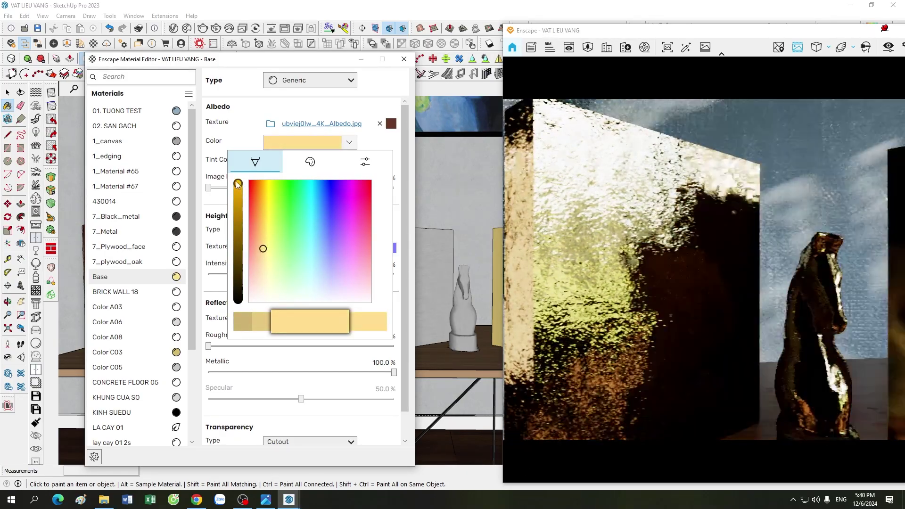
left_click_drag(238, 184, 239, 201)
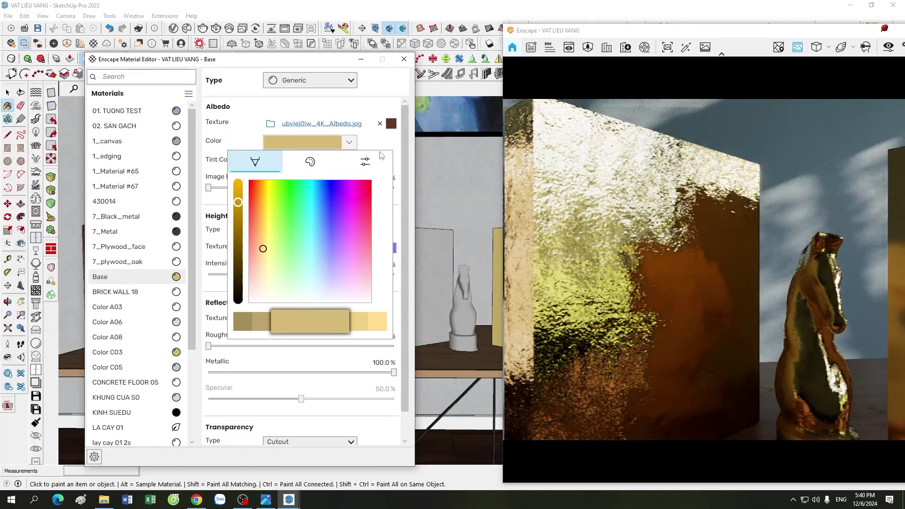
left_click(625, 335)
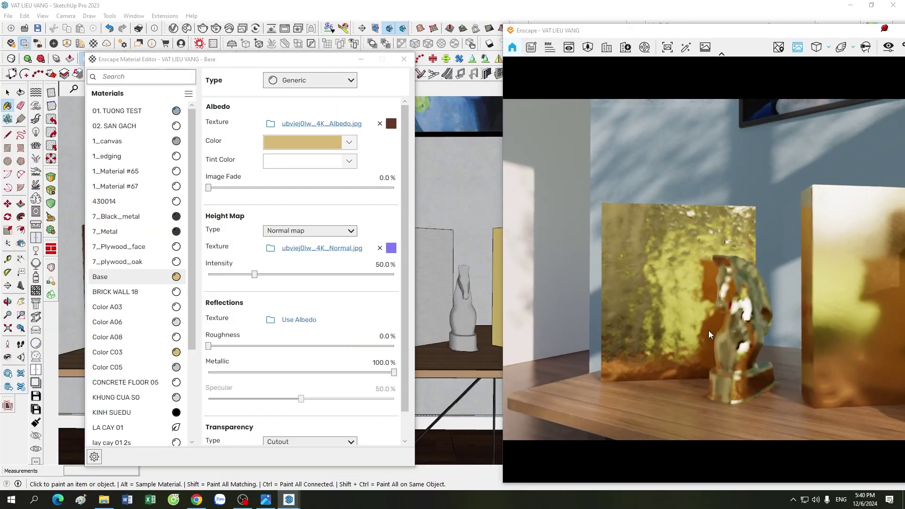
Step: Zoom and orbit the render around the textured gold block and horse figurine
scroll(708, 330, "up", 5)
scroll(688, 362, "down", 3)
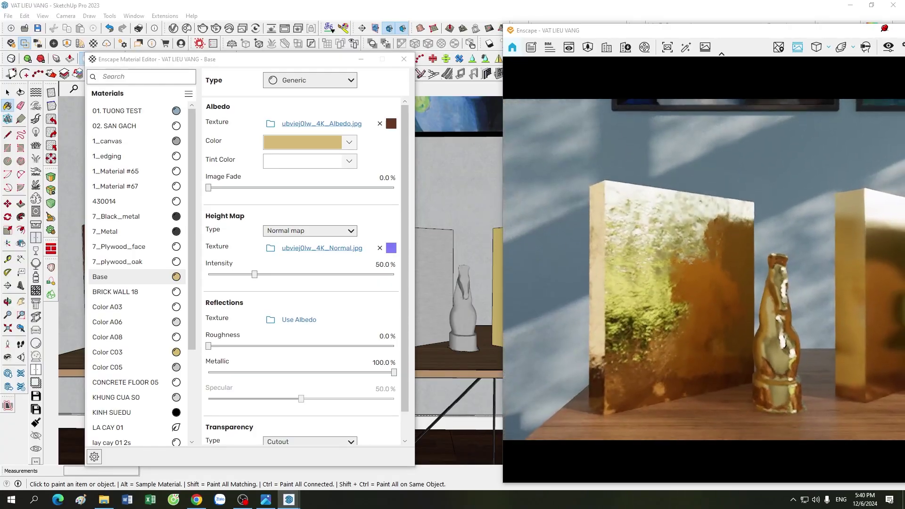
scroll(689, 363, "up", 3)
scroll(689, 363, "down", 3)
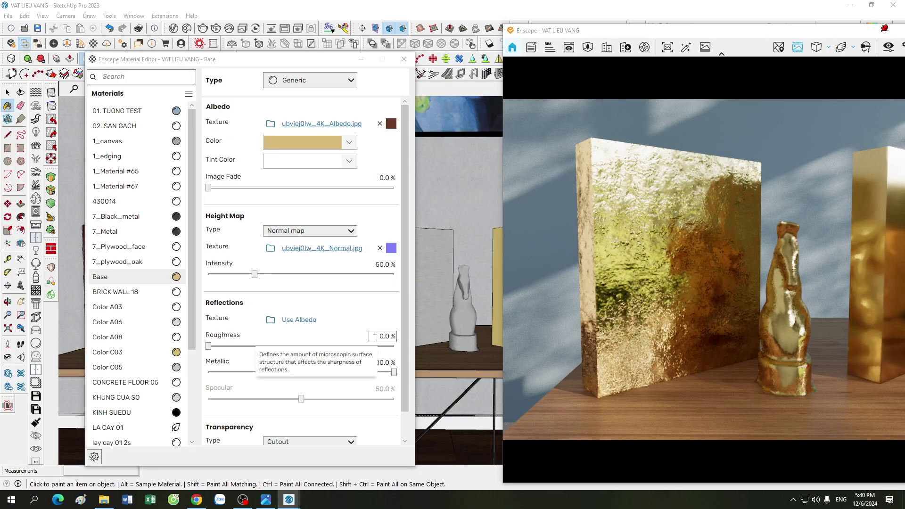
right_click_drag(643, 329, 771, 253)
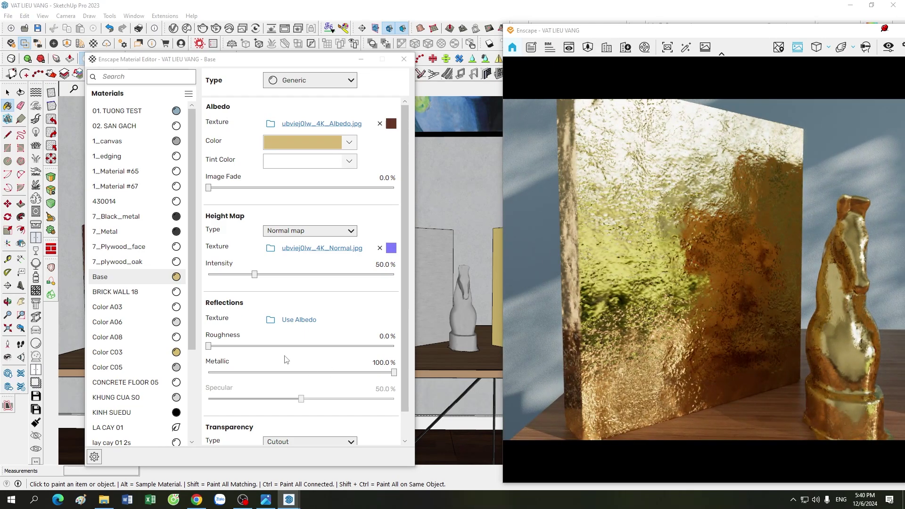
left_click(348, 142)
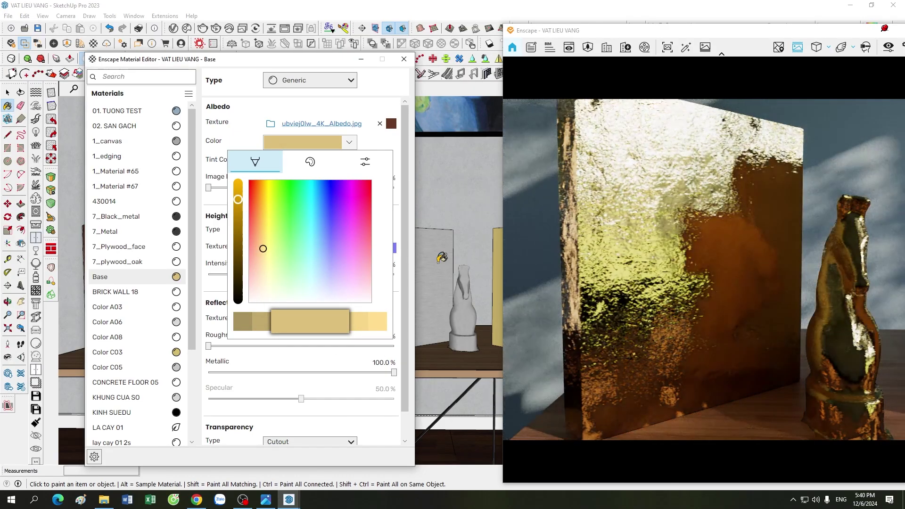
Step: Keep Base's sandy gold albedo colour and review its albedo texture settings
left_click(664, 253)
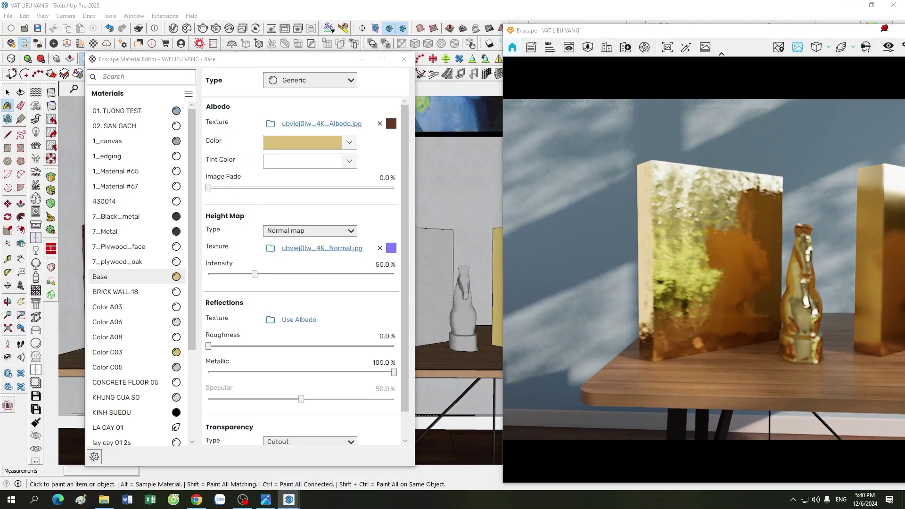
left_click(349, 142)
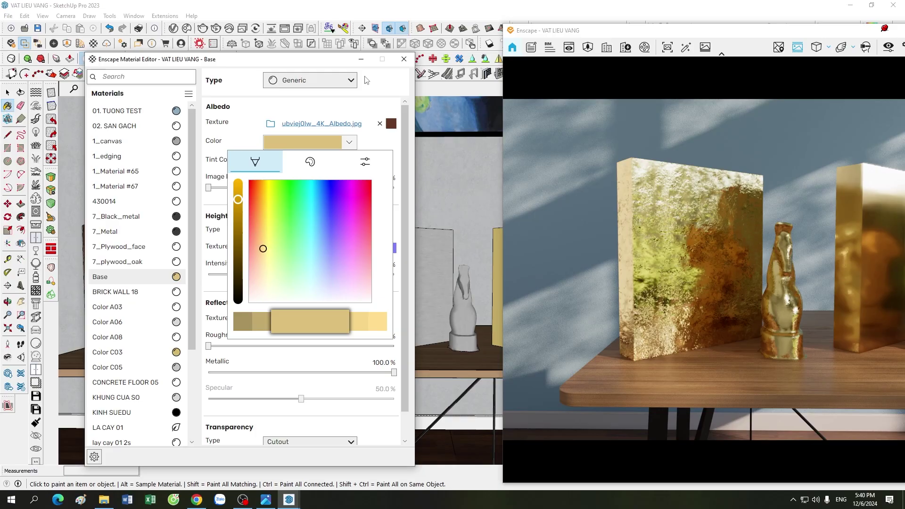
left_click(384, 172)
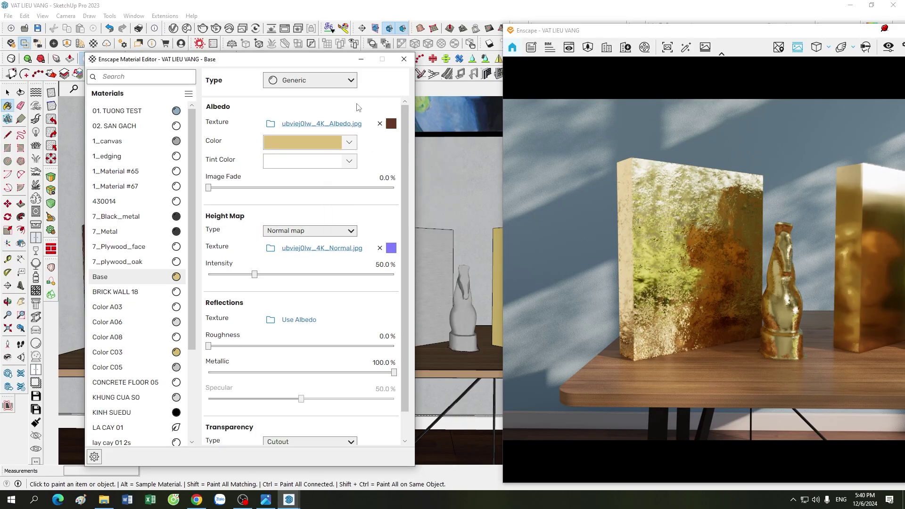
left_click(391, 123)
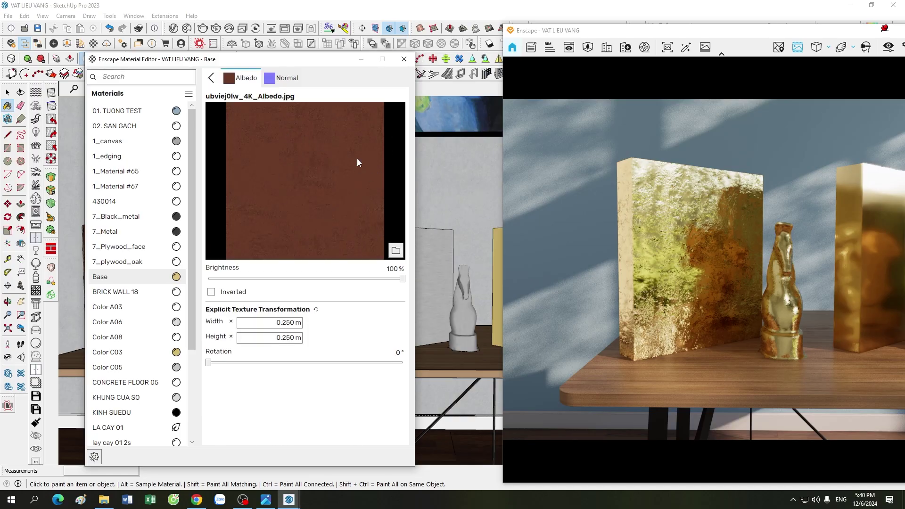
left_click(211, 78)
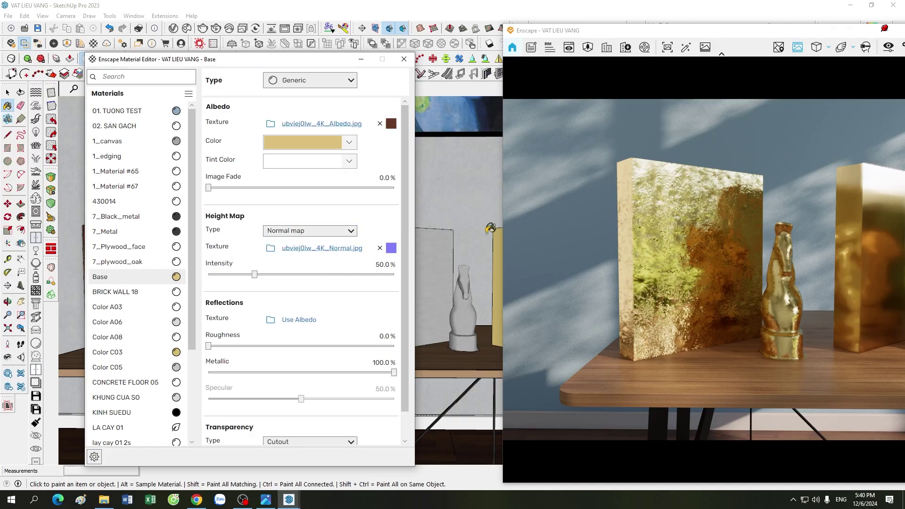
Step: Switch to the Select tool and zoom the render view in and out
left_click(7, 94)
scroll(547, 268, "down", 3)
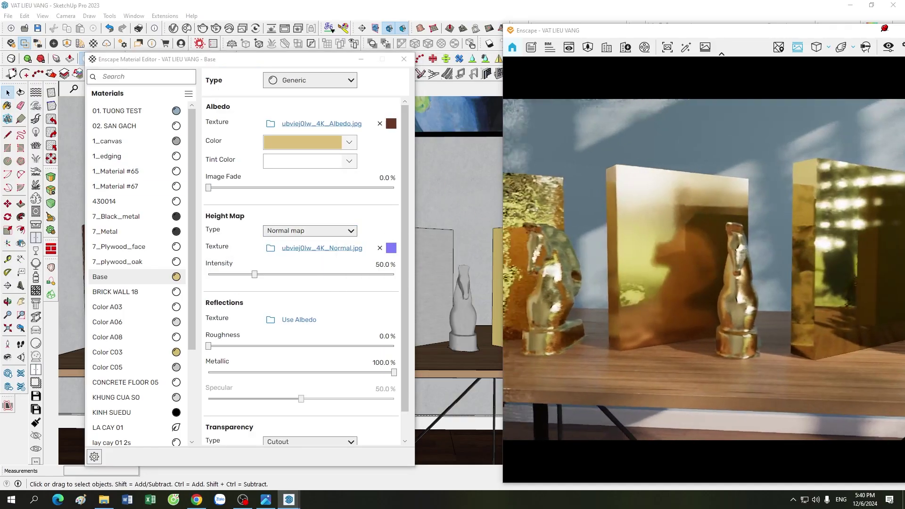
scroll(613, 283, "down", 3)
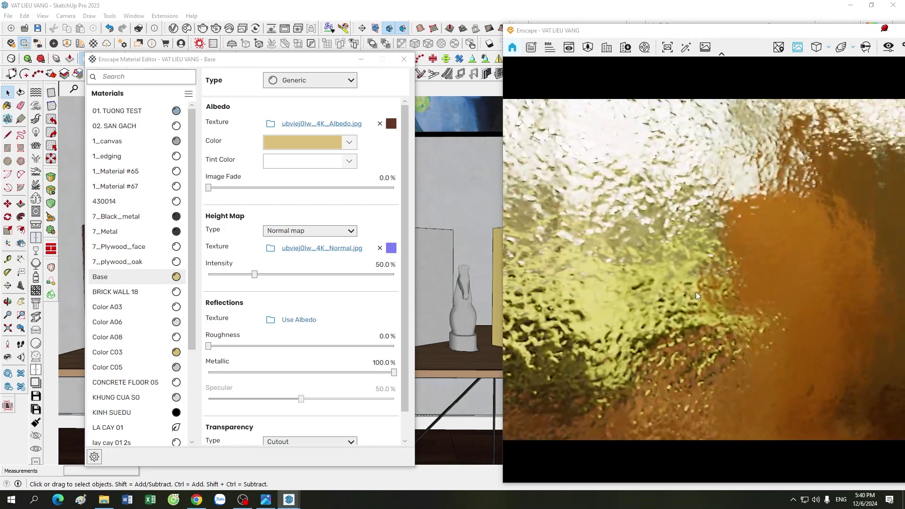
scroll(696, 293, "up", 3)
scroll(698, 293, "down", 3)
scroll(697, 292, "up", 3)
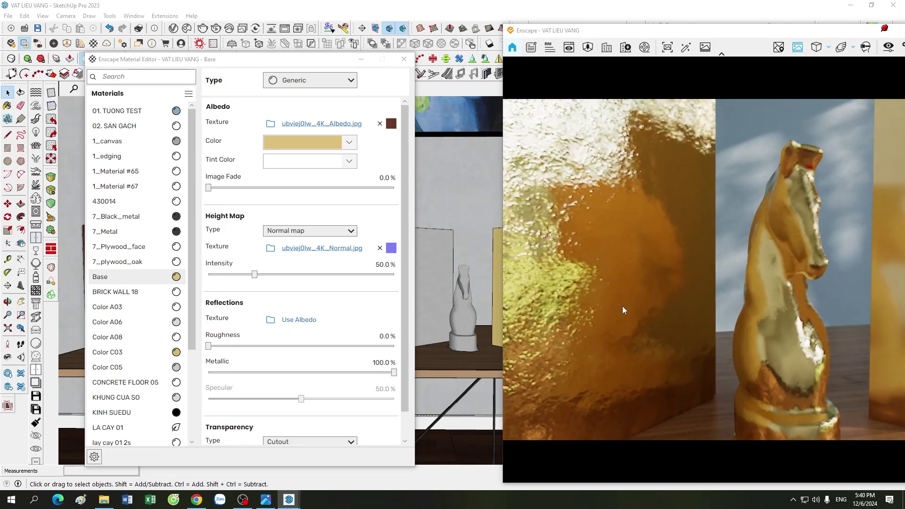
scroll(625, 307, "up", 3)
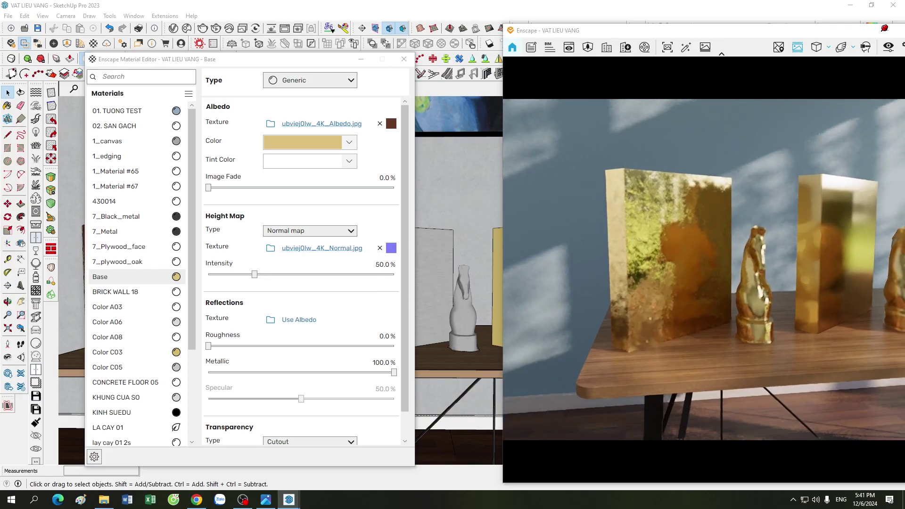
Step: Fly the render camera close to the gold block, then swing toward the blue wall
left_click_drag(590, 282, 702, 255)
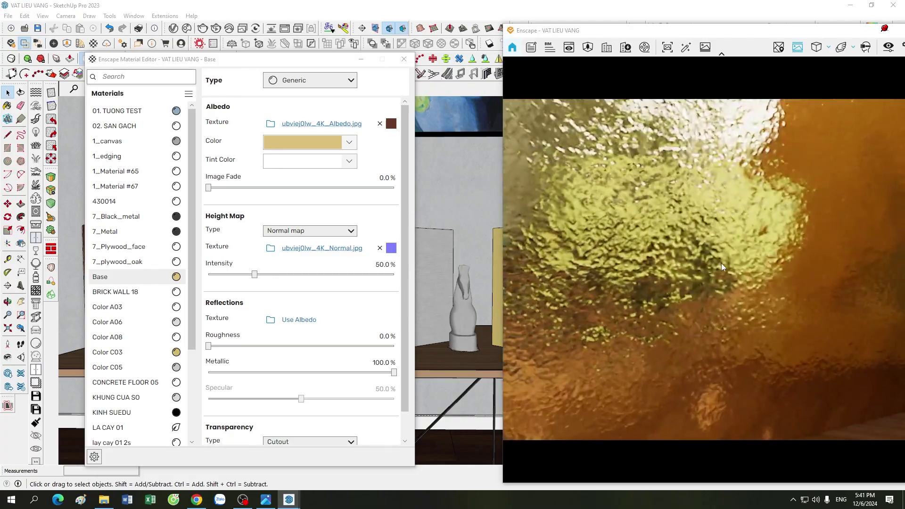
scroll(721, 262, "down", 3)
scroll(721, 262, "up", 2)
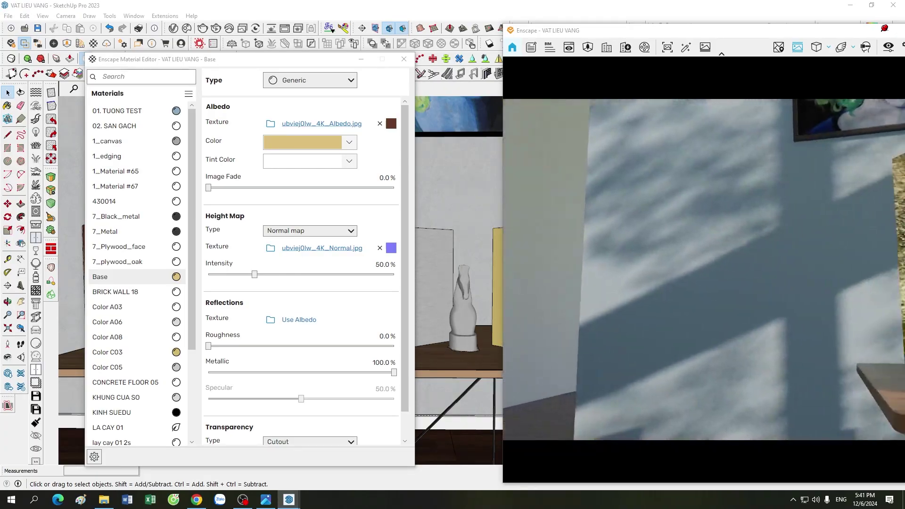
scroll(756, 265, "down", 4)
scroll(698, 275, "up", 3)
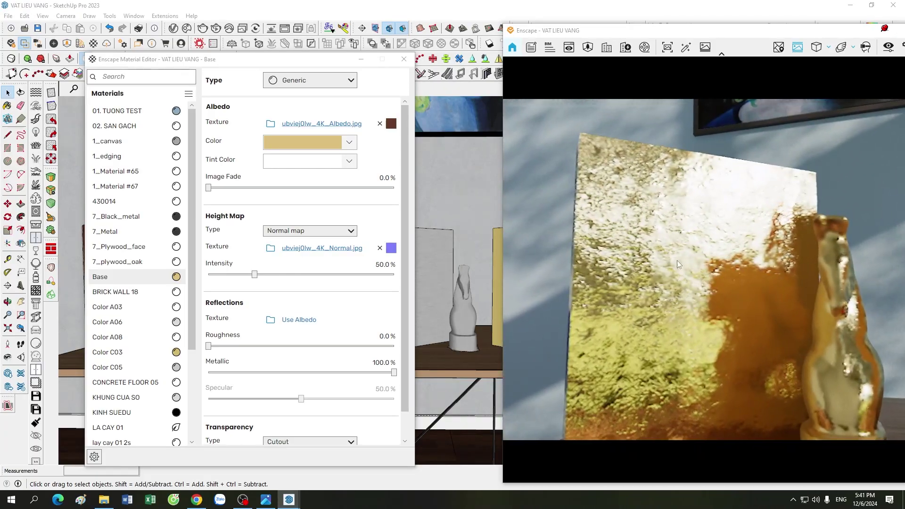
scroll(606, 273, "down", 5)
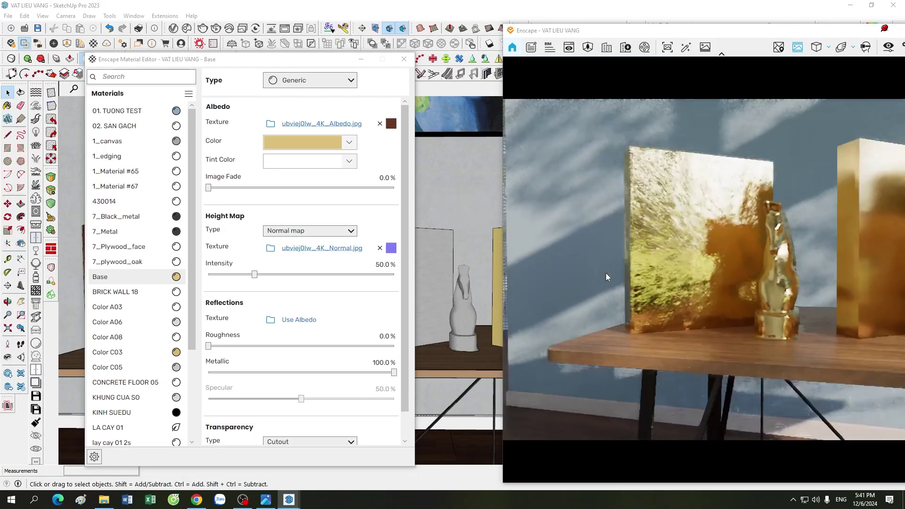
scroll(623, 272, "up", 4)
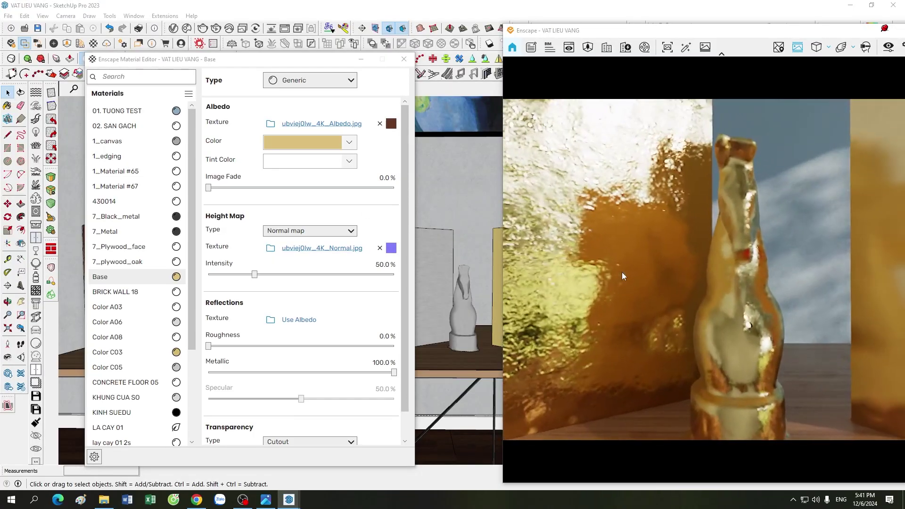
left_click_drag(622, 272, 655, 273)
scroll(654, 273, "up", 3)
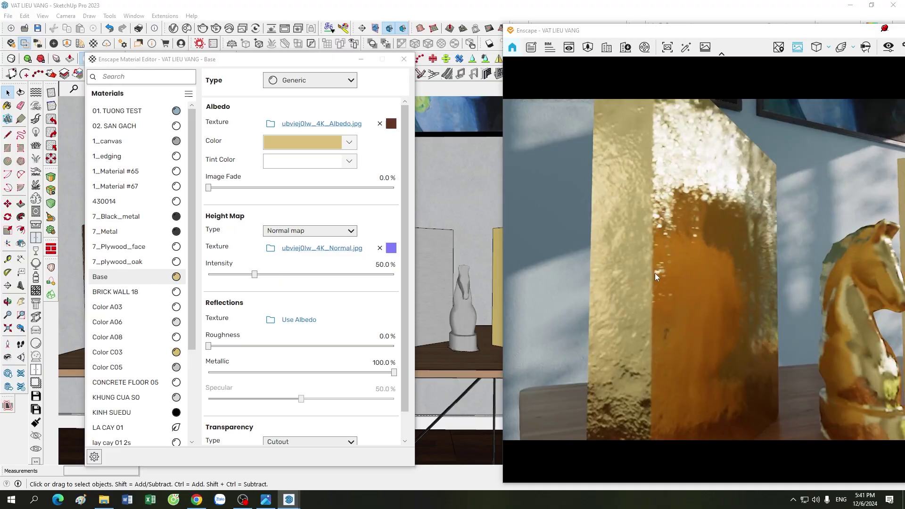
scroll(658, 261, "down", 3)
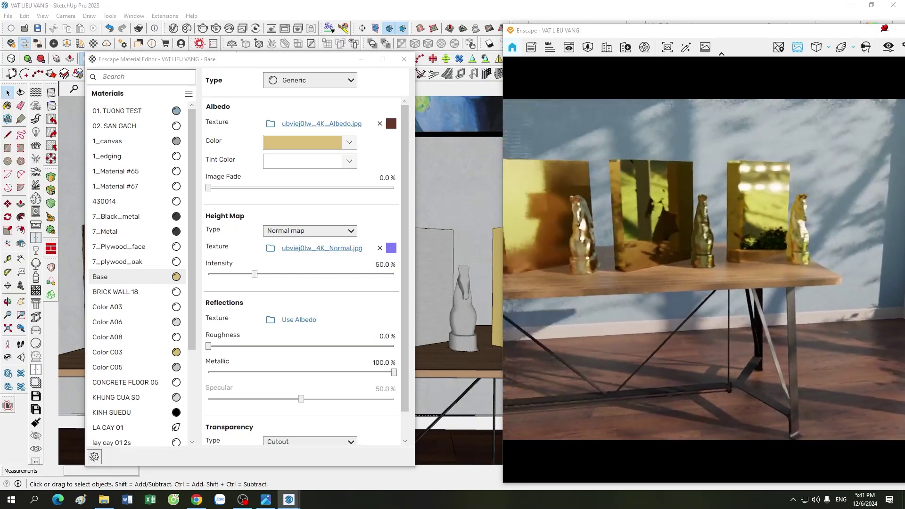
left_click_drag(301, 63, 253, 108)
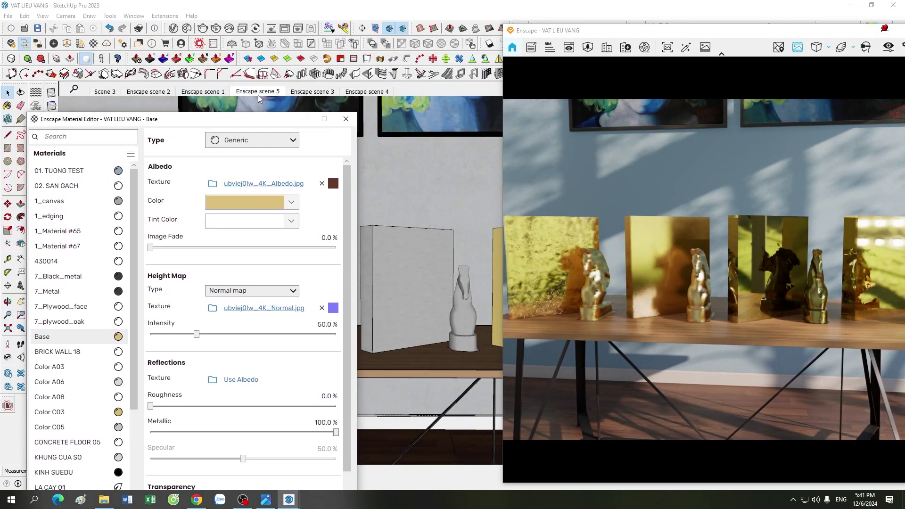
Step: Jump to Enscape scene 5 and reposition the render and editor windows to show all panels
left_click(258, 94)
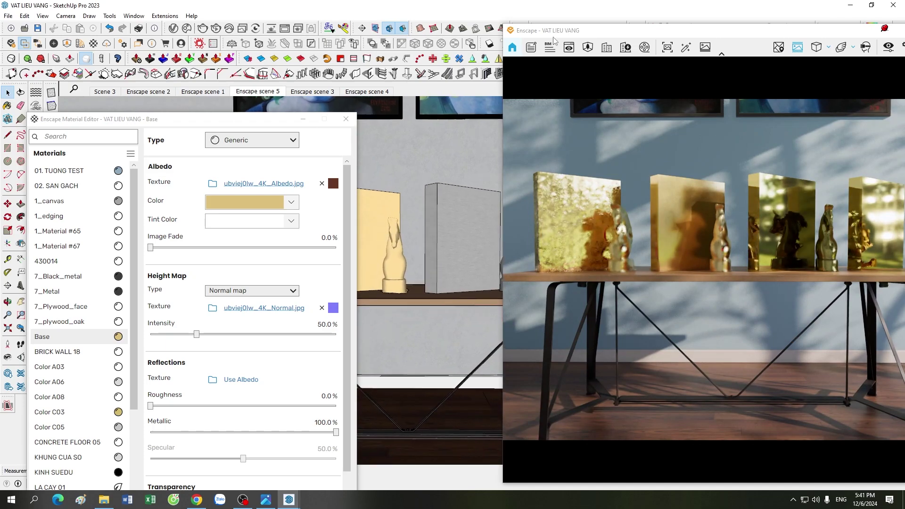
left_click_drag(554, 39, 467, 39)
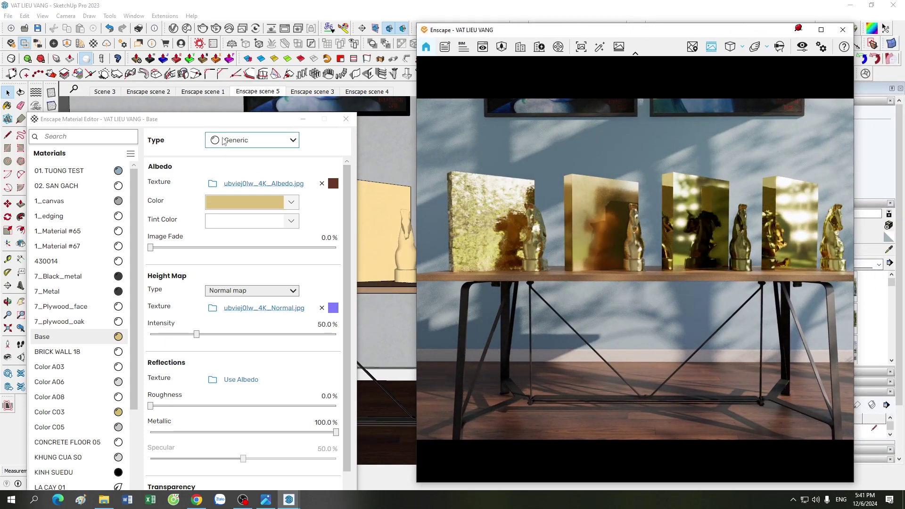
left_click_drag(249, 123, 298, 62)
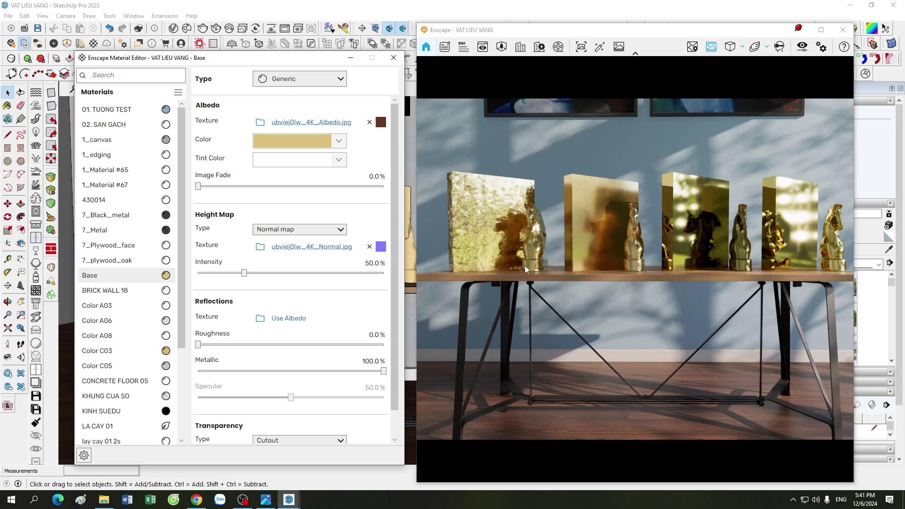
left_click(343, 141)
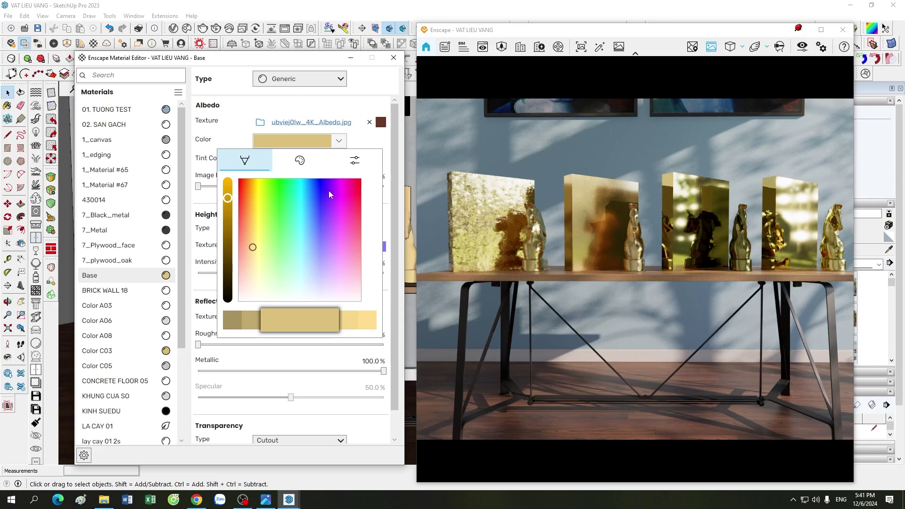
Step: Read Base's albedo colour as hex DCC07B in RGB values, then close the editor
left_click(353, 64)
scroll(175, 313, "down", 3)
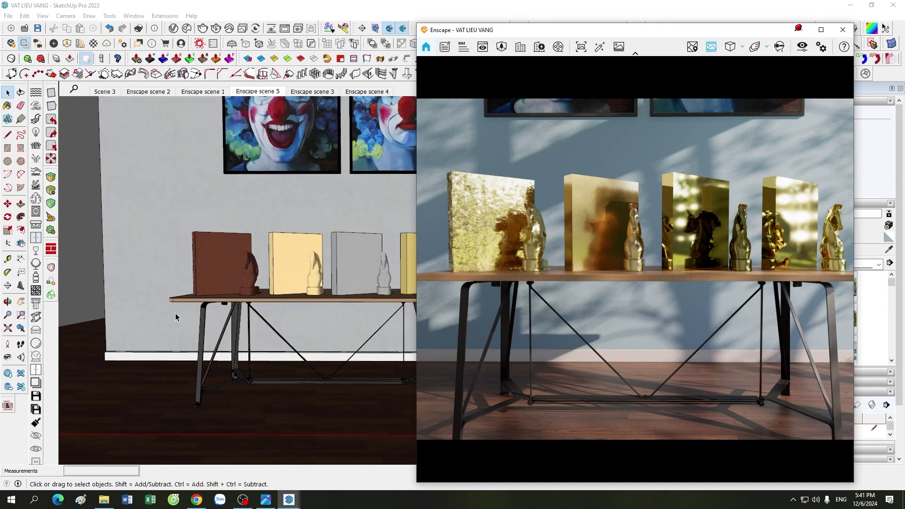
scroll(184, 311, "up", 2)
scroll(187, 300, "up", 2)
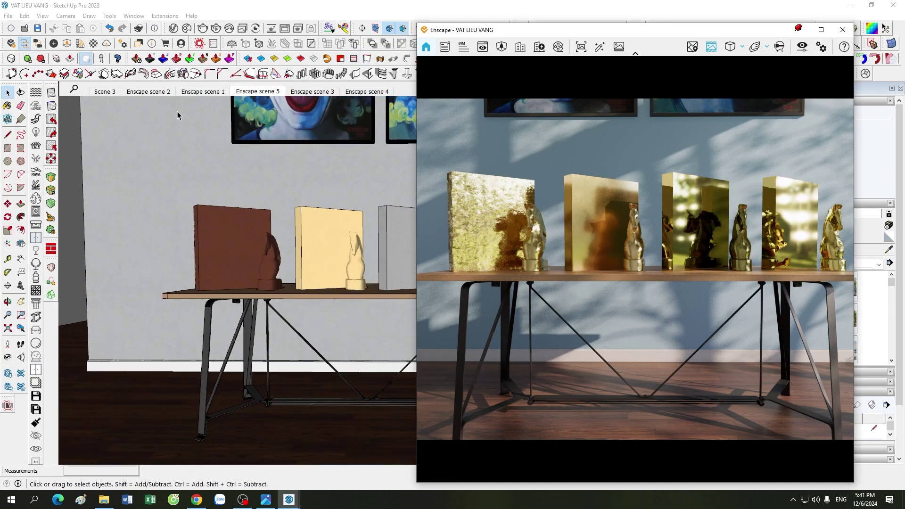
left_click(343, 28)
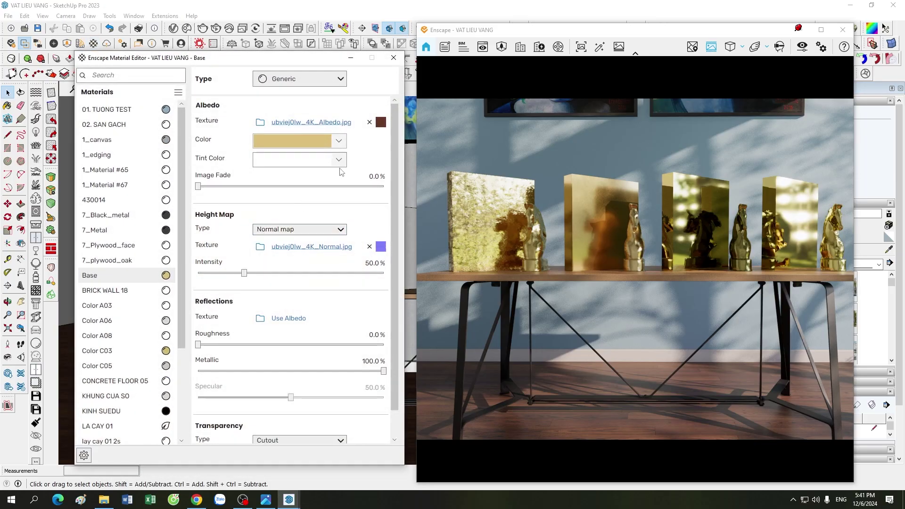
left_click(340, 140)
left_click(354, 161)
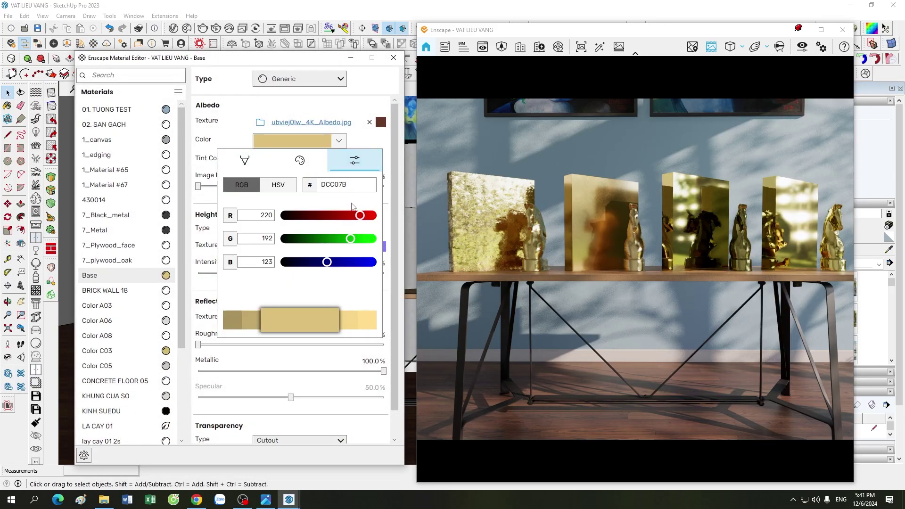
left_click_drag(347, 185, 297, 190)
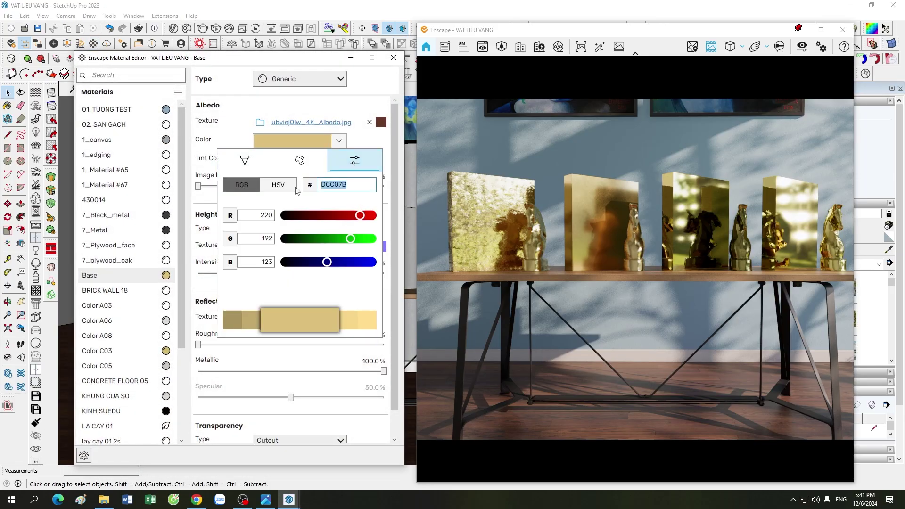
left_click(394, 58)
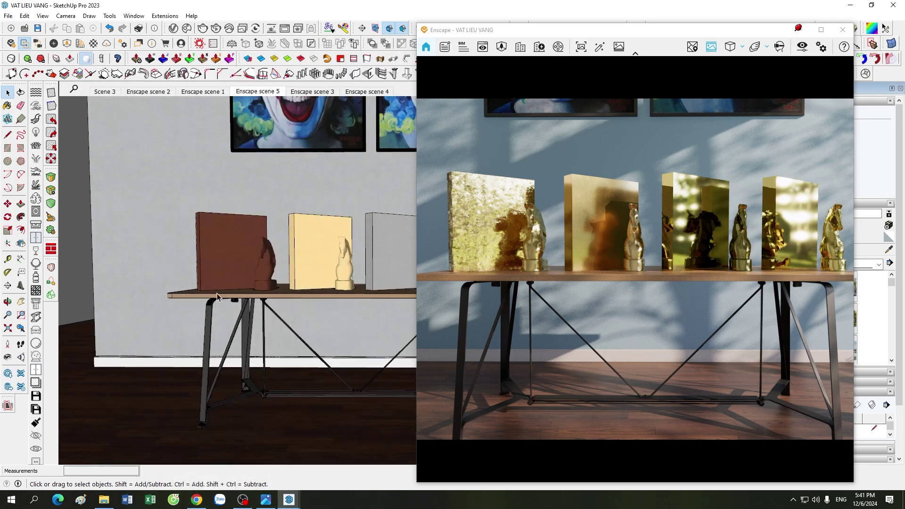
scroll(217, 293, "up", 2)
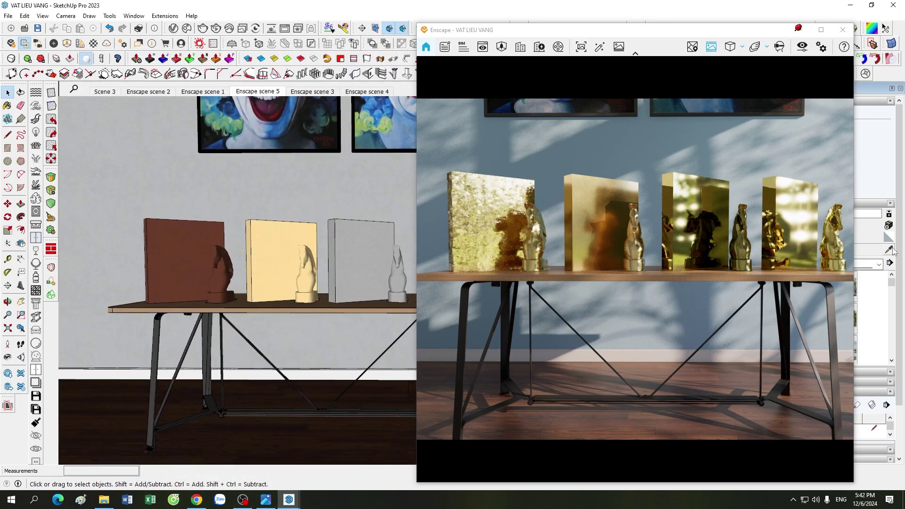
Step: Change Color A08's tint from E0CF7F to DCC07B to match the Base gold
left_click(7, 105)
left_click(94, 44)
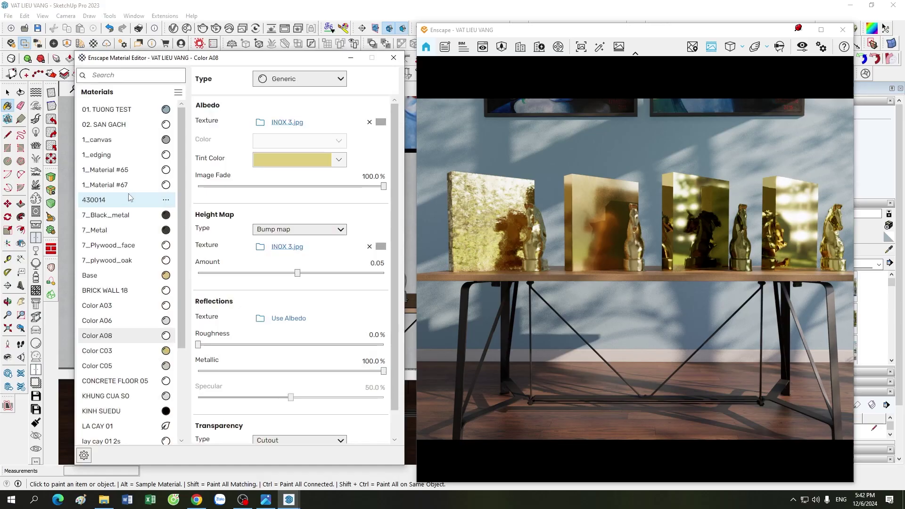
left_click(301, 159)
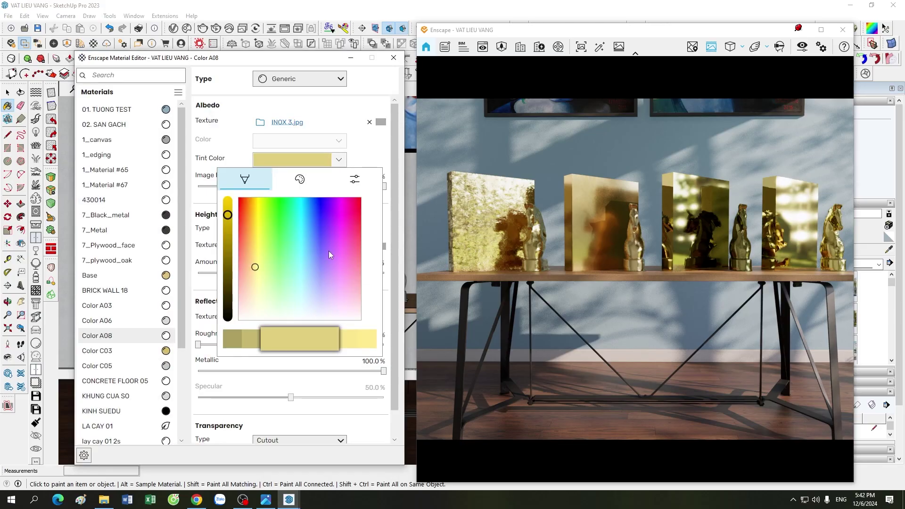
left_click(358, 180)
double_click(340, 205)
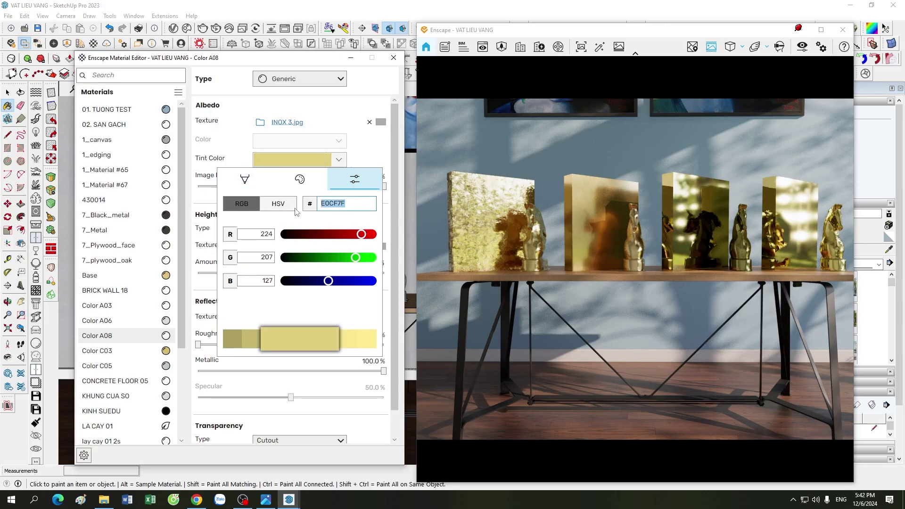
type("DCC07B")
key("Return")
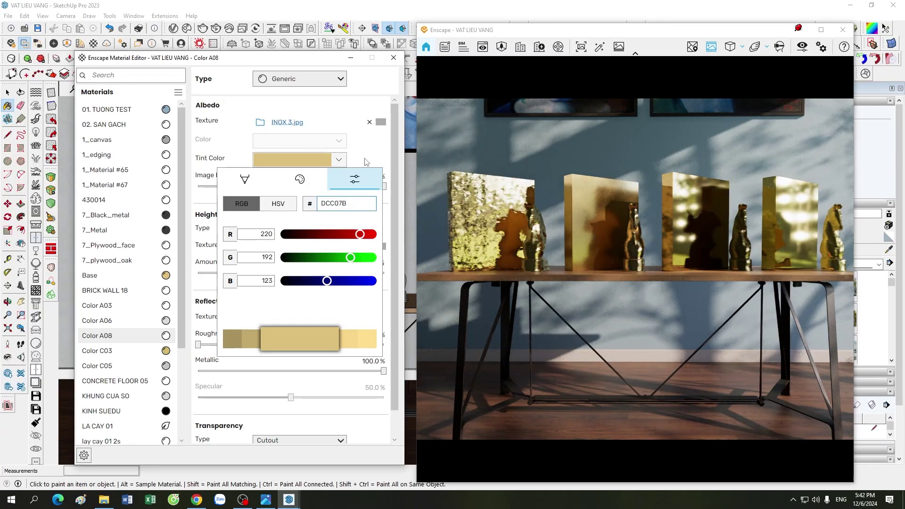
left_click(365, 162)
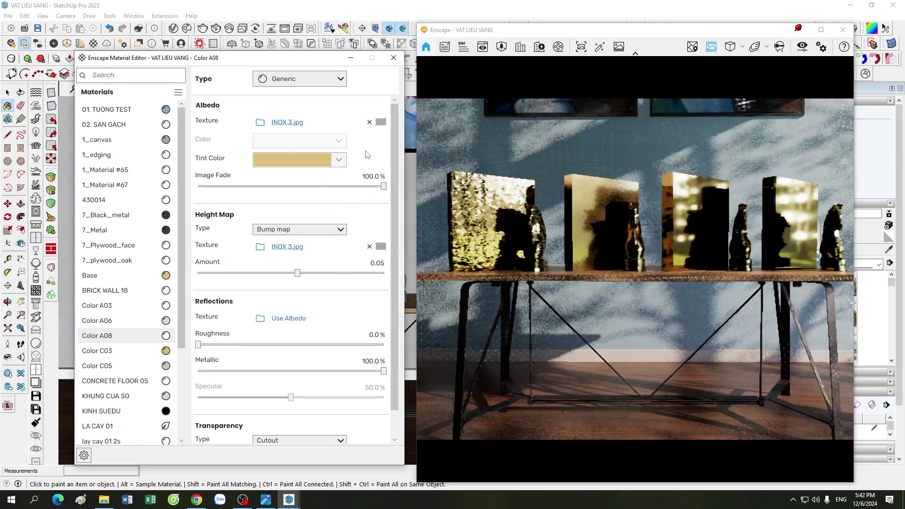
left_click(350, 59)
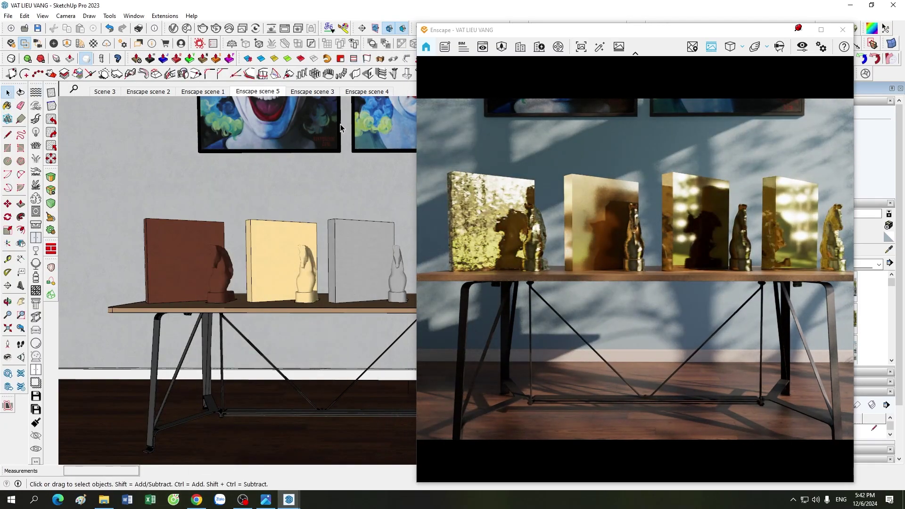
left_click(94, 43)
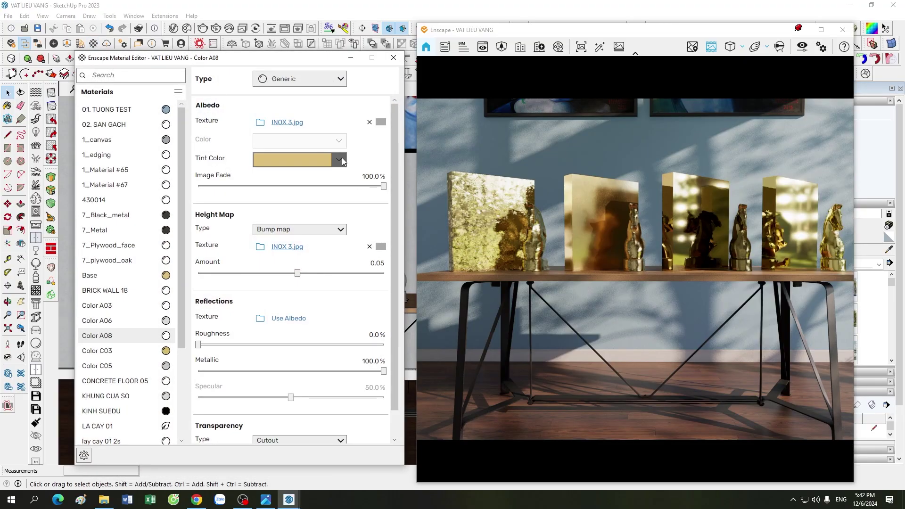
left_click(341, 159)
left_click(245, 179)
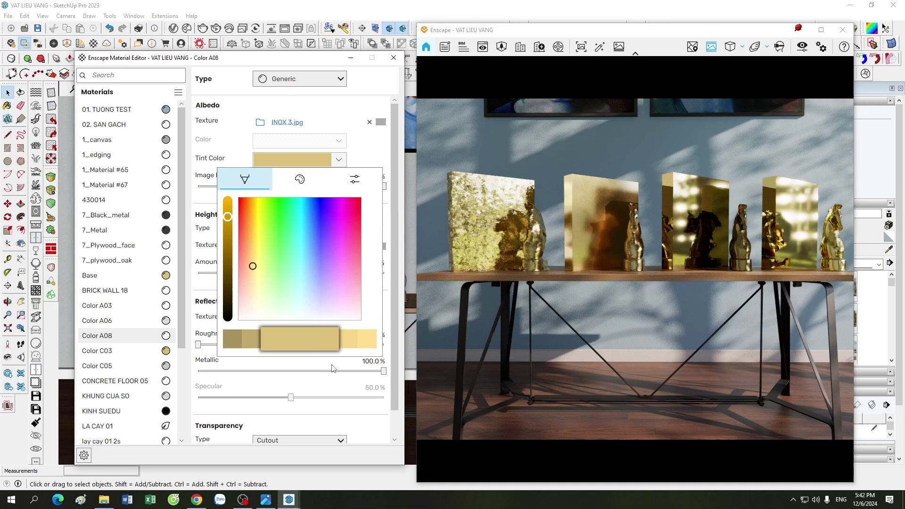
left_click(301, 347)
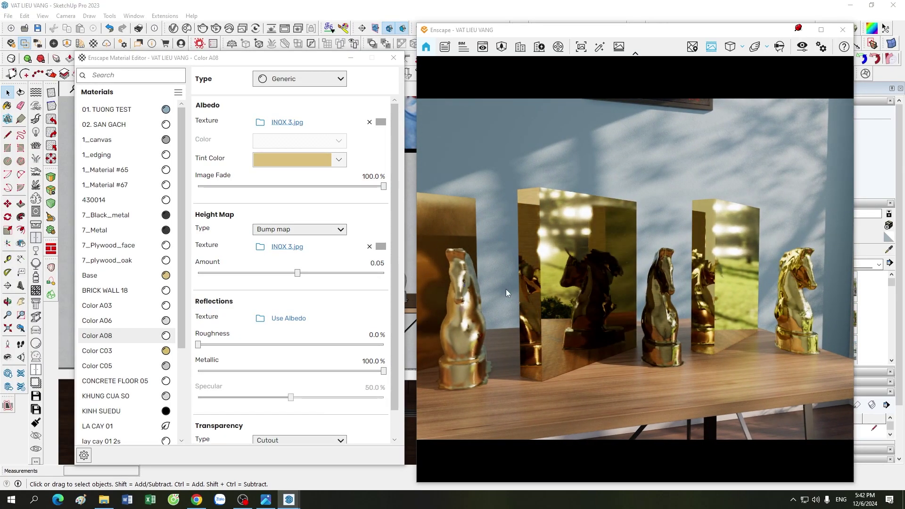
left_click(297, 159)
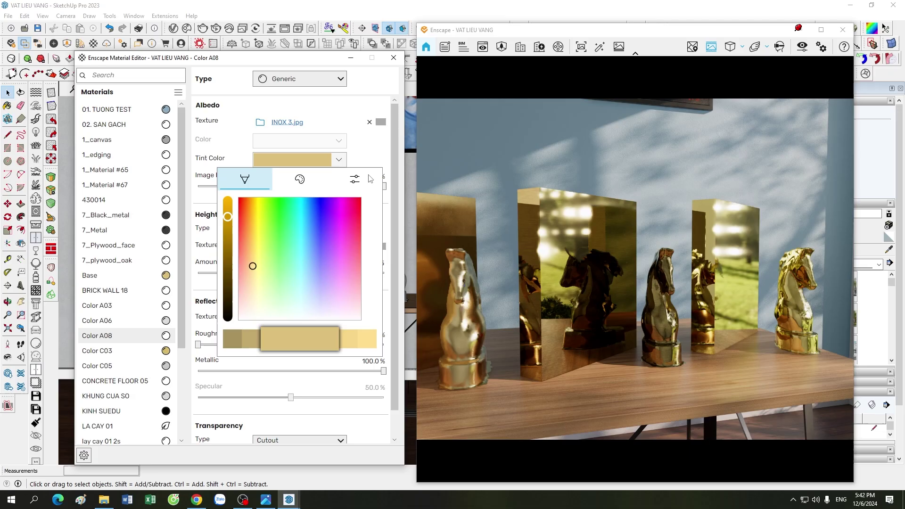
left_click(398, 267)
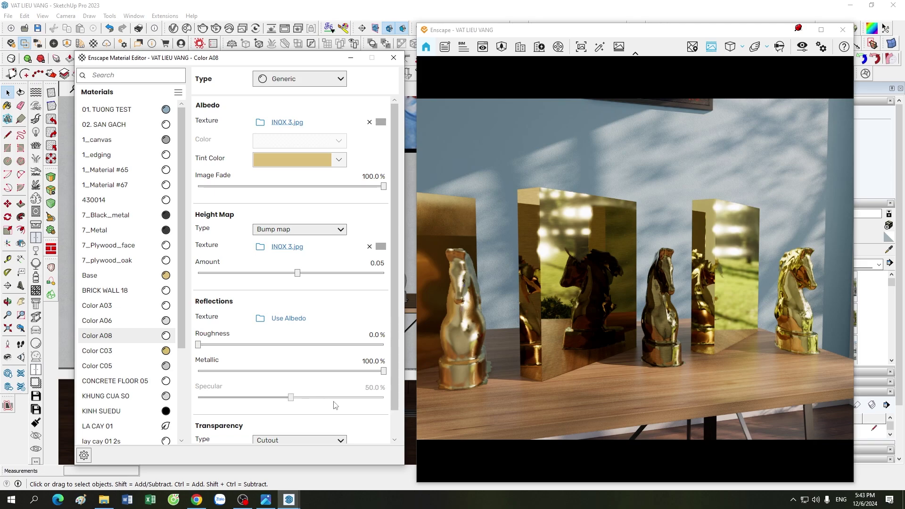
Step: Zoom around the gold horses, then reframe the render toward the clown paintings and table
scroll(638, 346, "down", 5)
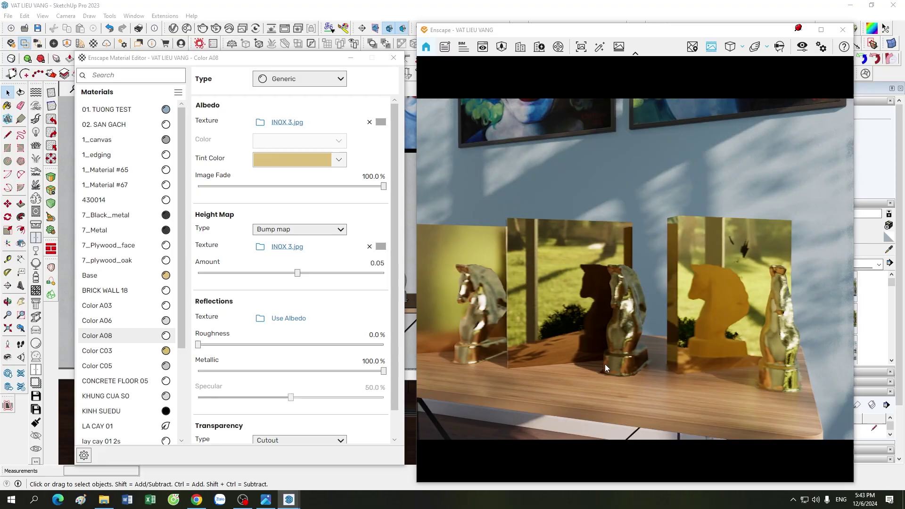
scroll(602, 362, "down", 3)
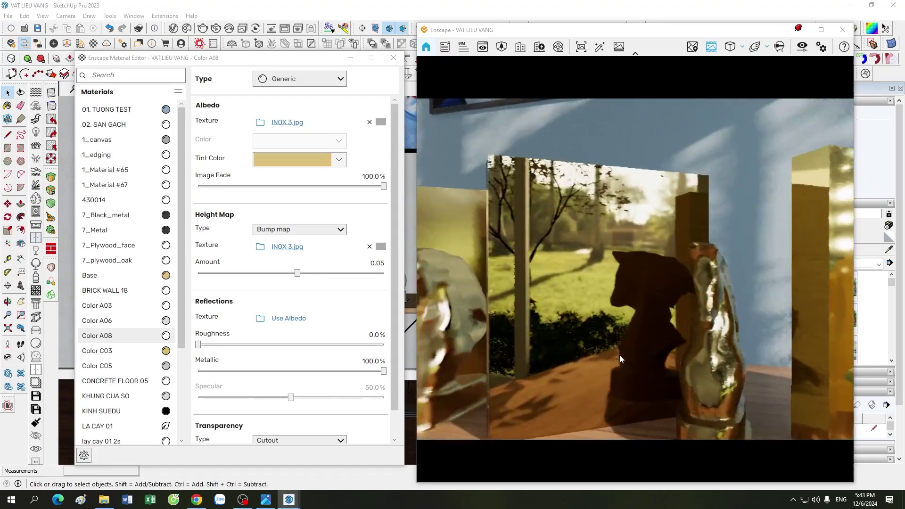
scroll(561, 353, "up", 5)
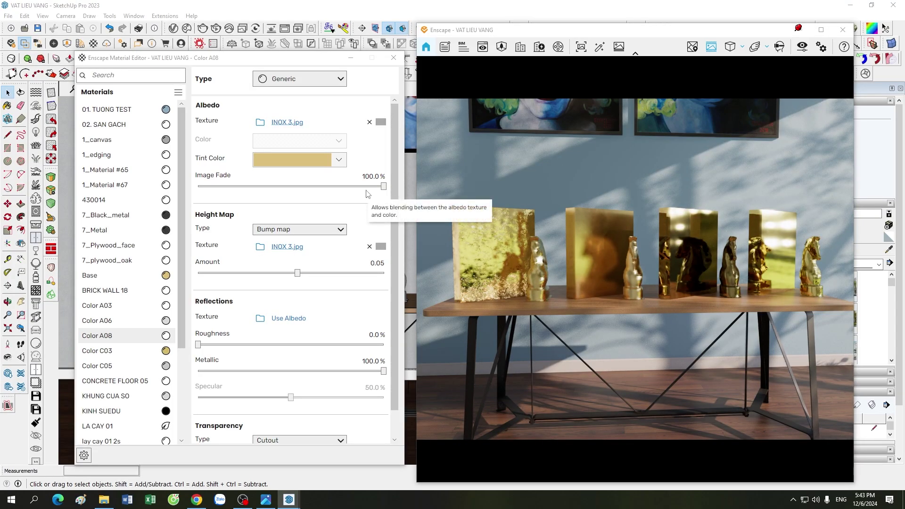
left_click(338, 160)
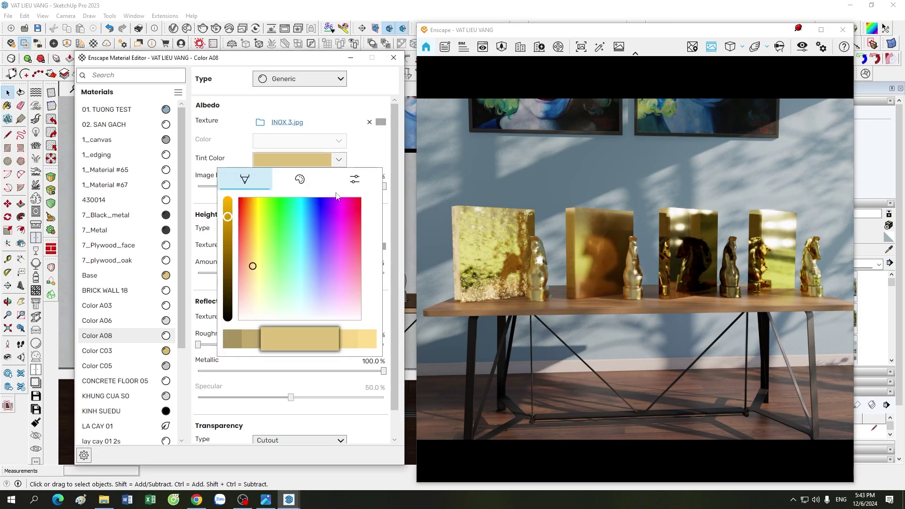
left_click(364, 165)
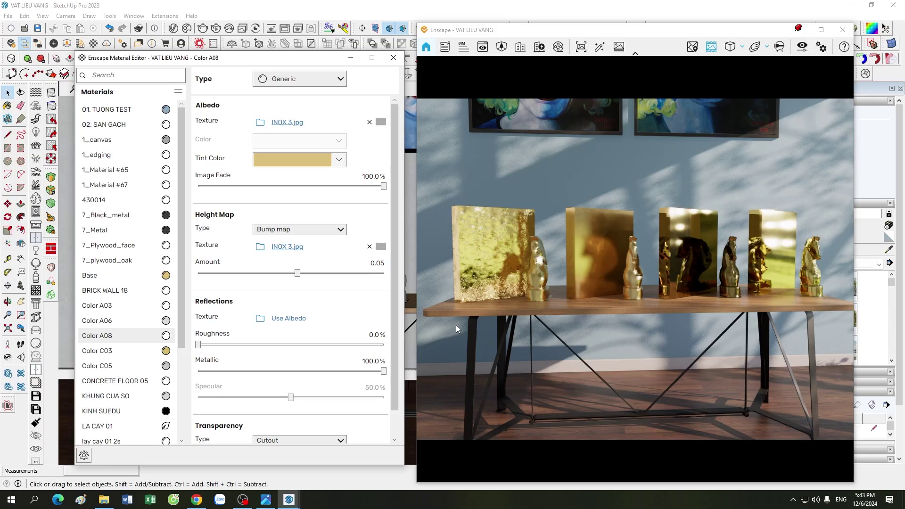
left_click_drag(482, 320, 542, 339)
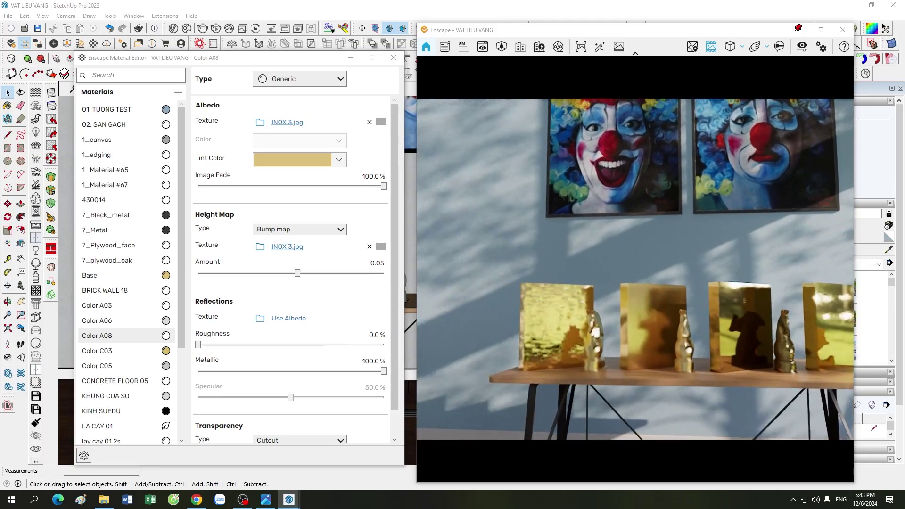
key("q")
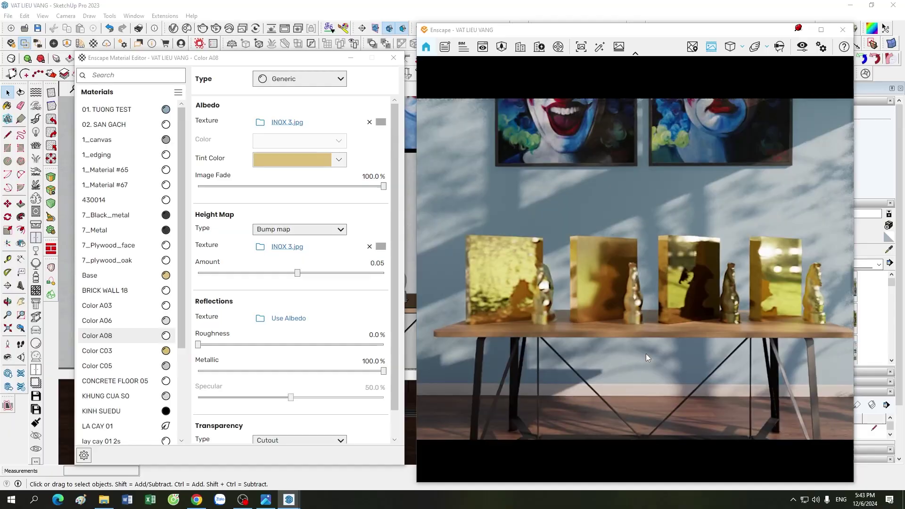
key("e")
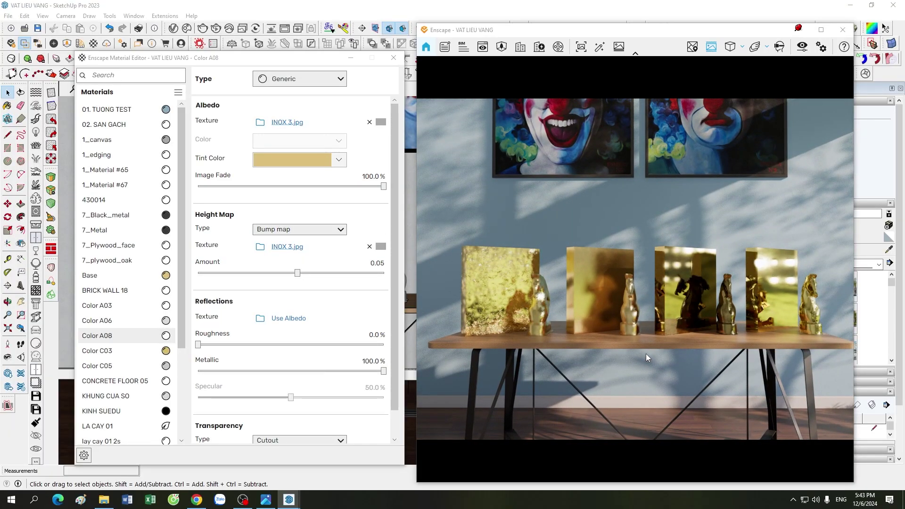